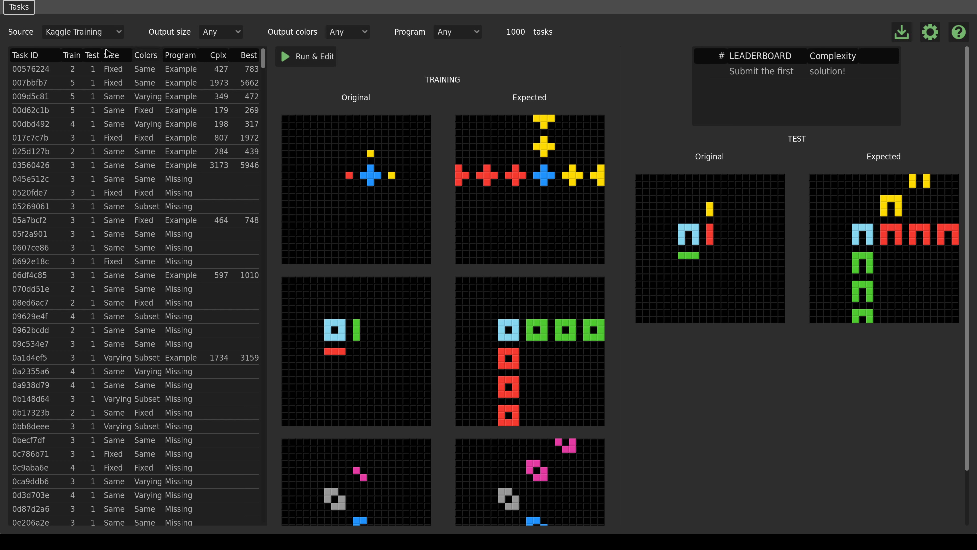
Switch the task source to Kaggle Evaluation to view its tasks, then return it to Kaggle Training.
left_click(117, 36)
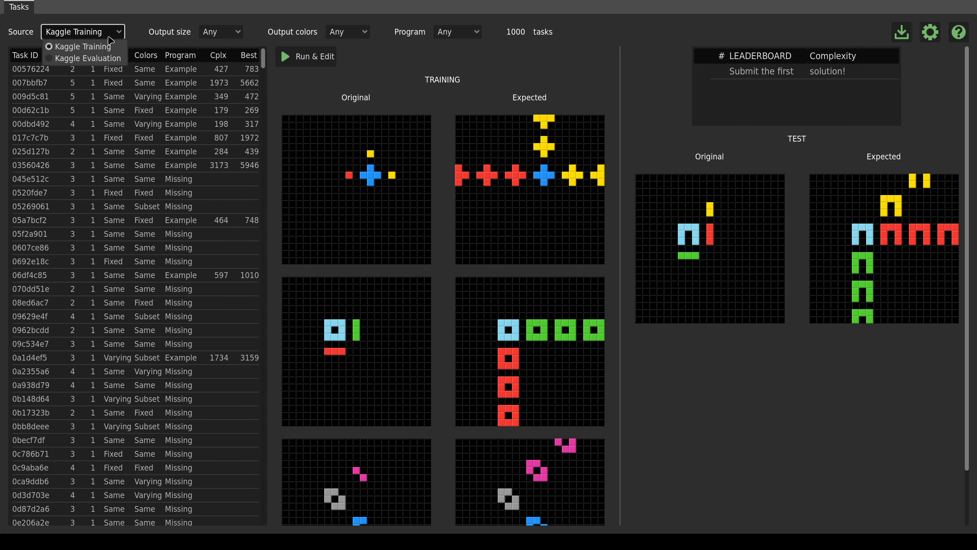
left_click(90, 47)
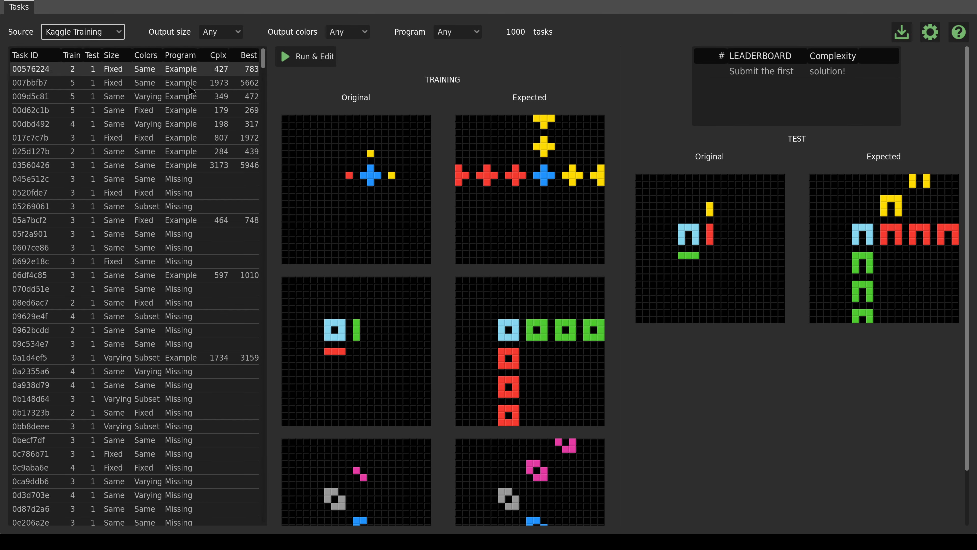
left_click(119, 36)
left_click(113, 59)
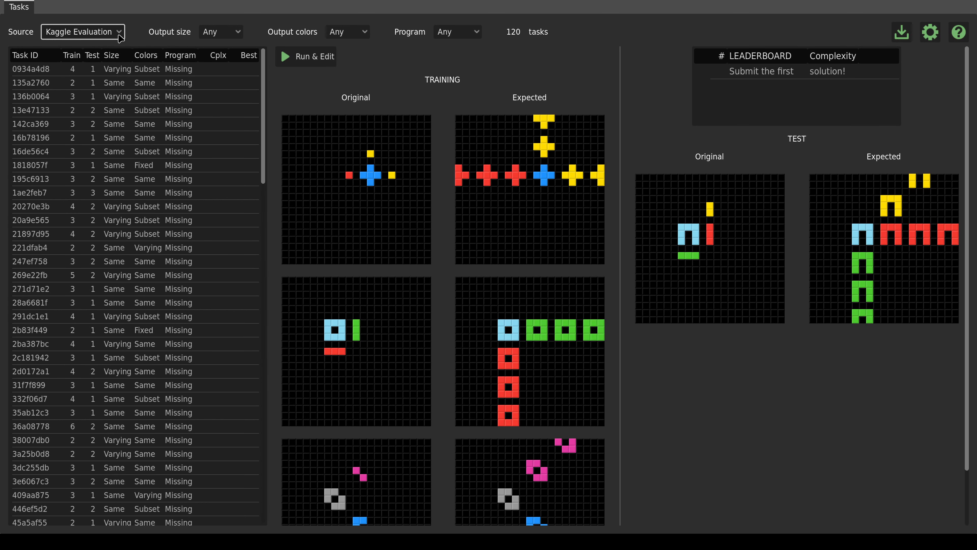
left_click(119, 36)
left_click(111, 48)
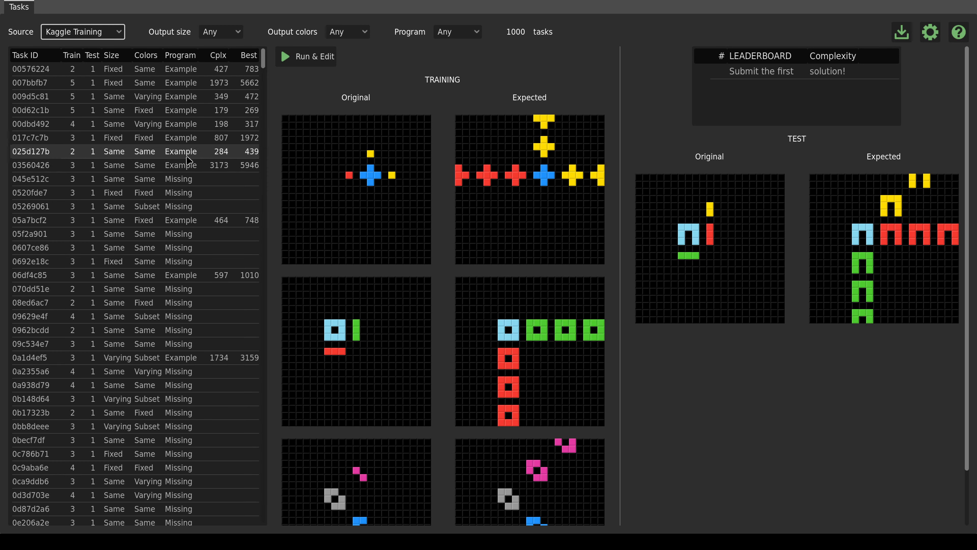
Open training task 00d62c1b for running and editing.
left_click(176, 209)
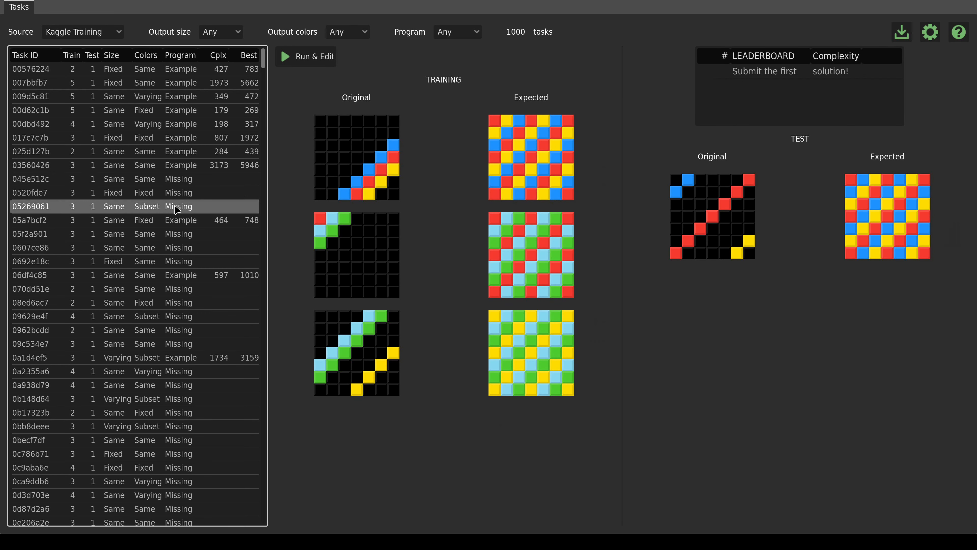
left_click(172, 112)
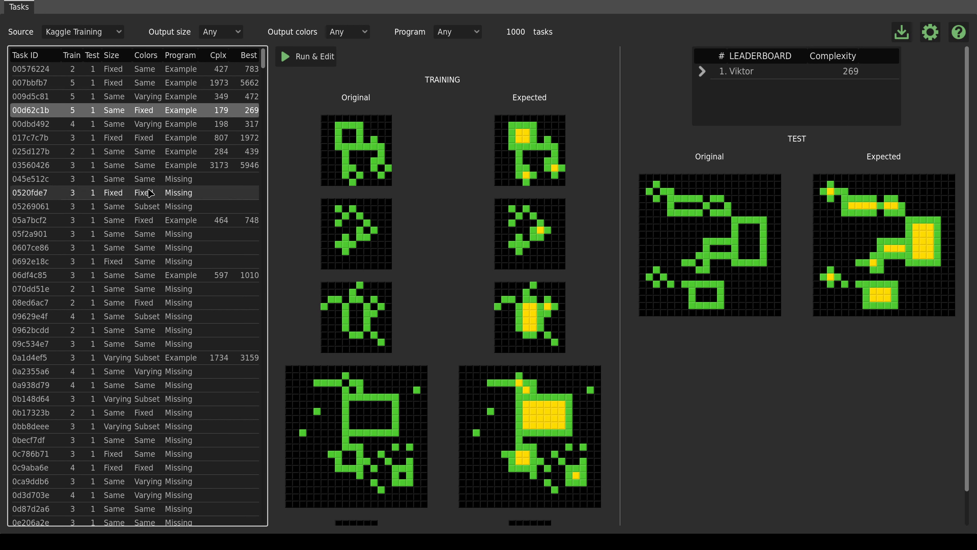
left_click(307, 59)
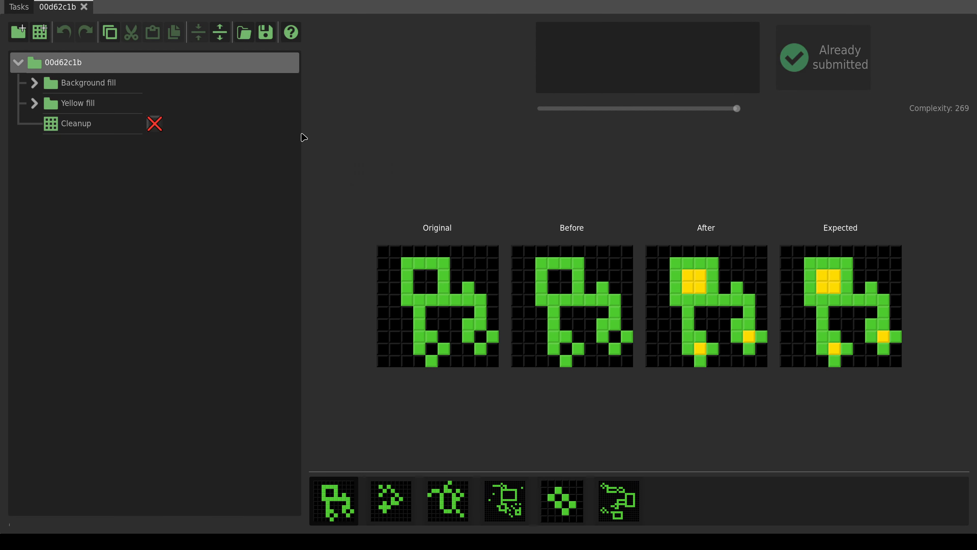
Delete the Background fill, Yellow fill and Cleanup entries from the 00d62c1b program.
left_click(103, 88)
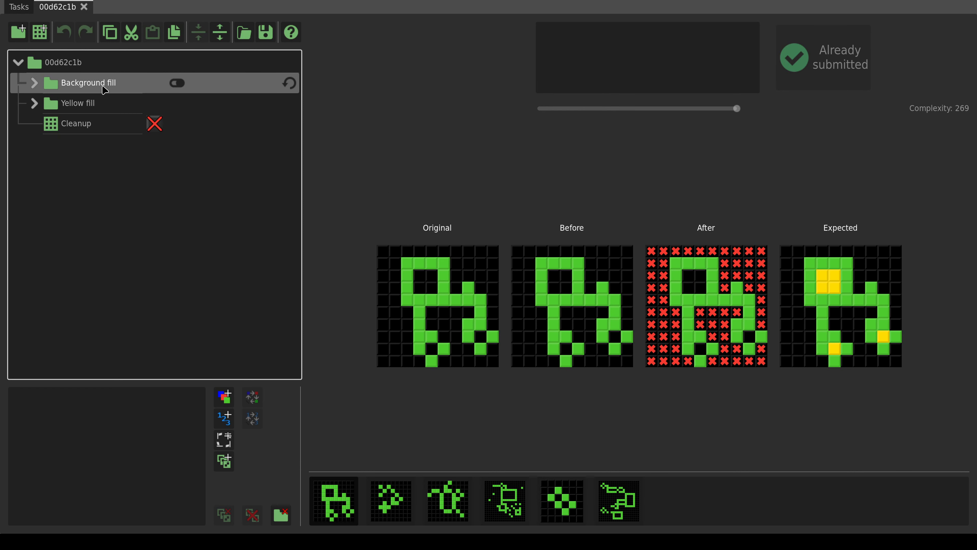
key("Delete")
key("Delete")
key("Delete")
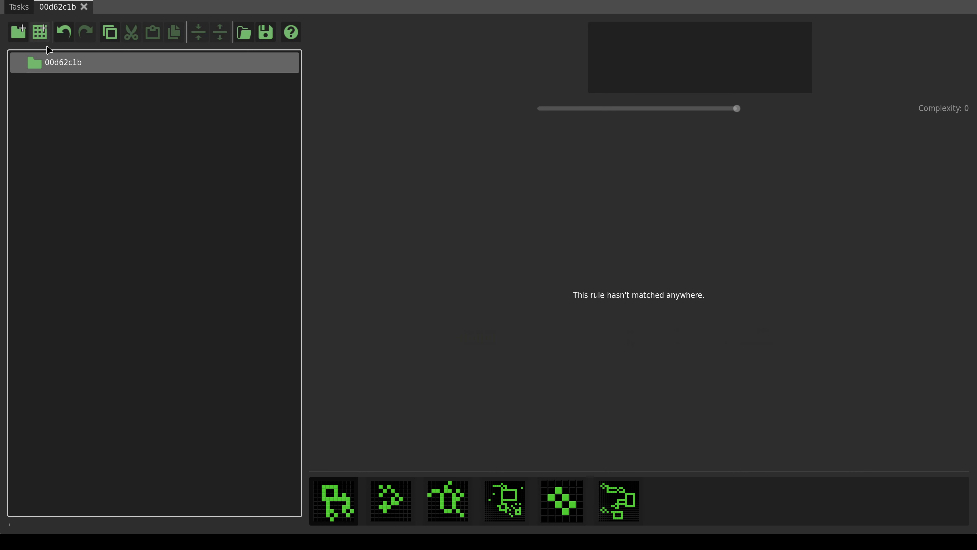
Add a new 3x3 pattern rule, trying green in its centre cell and clearing that cell again.
left_click(40, 33)
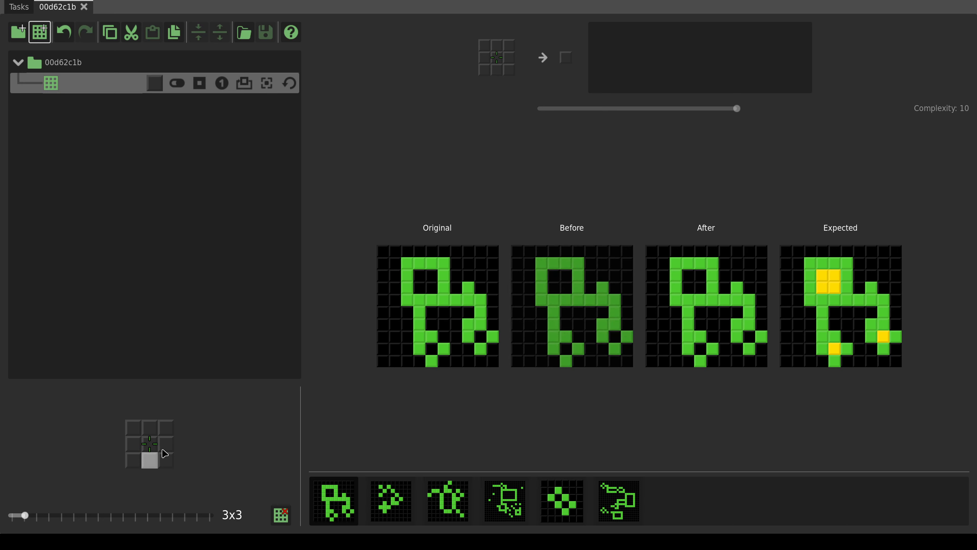
left_click(150, 446)
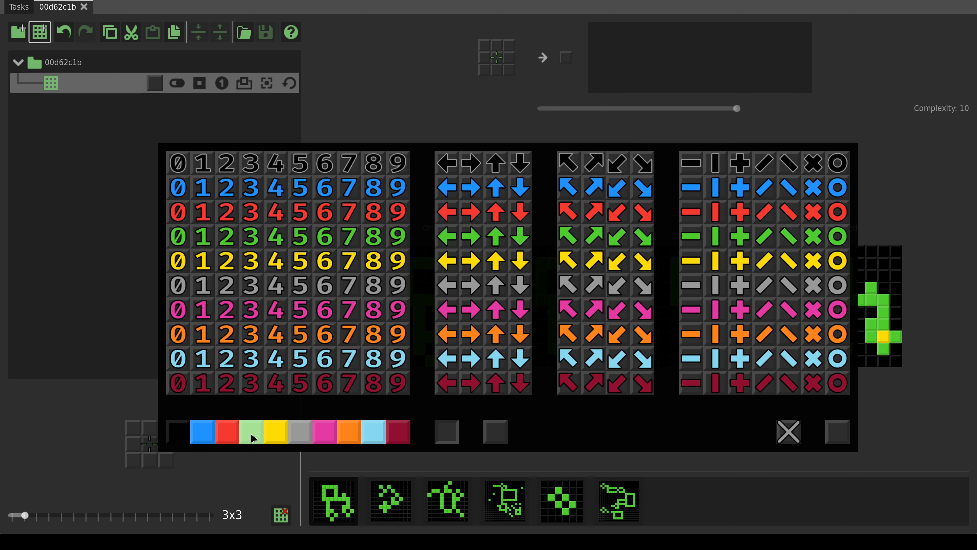
left_click(252, 436)
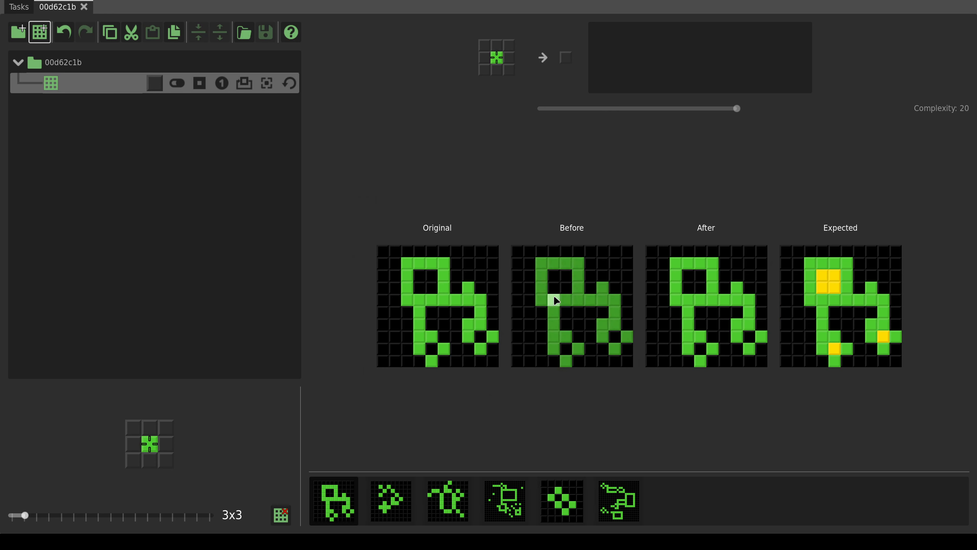
left_click(150, 446)
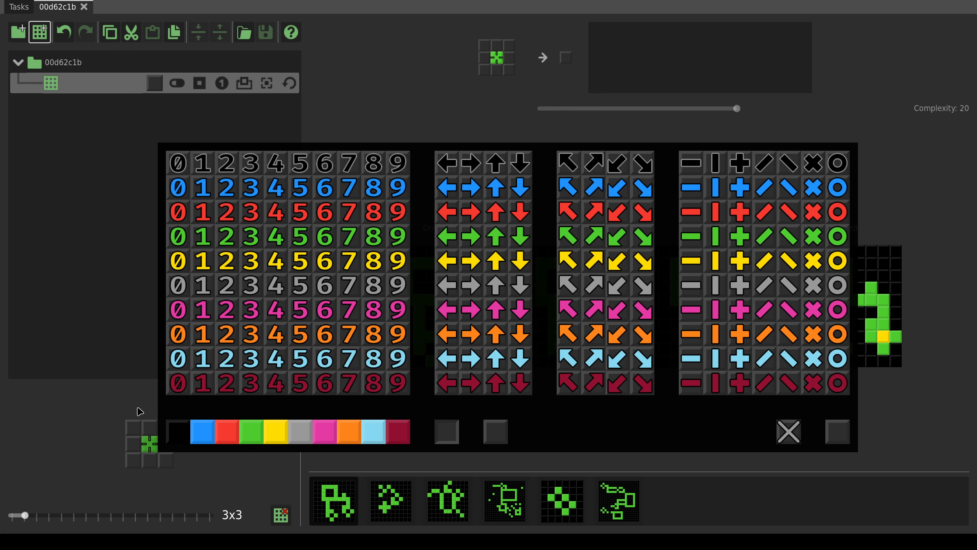
left_click(151, 443)
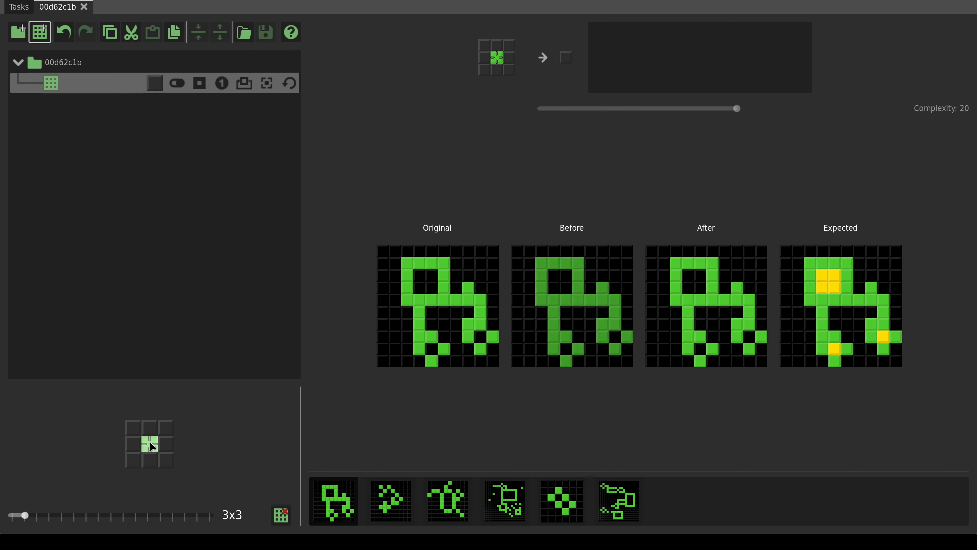
left_click(151, 445)
Go through the task's example grids and compare each original with its expected output.
left_click(386, 503)
left_click(460, 498)
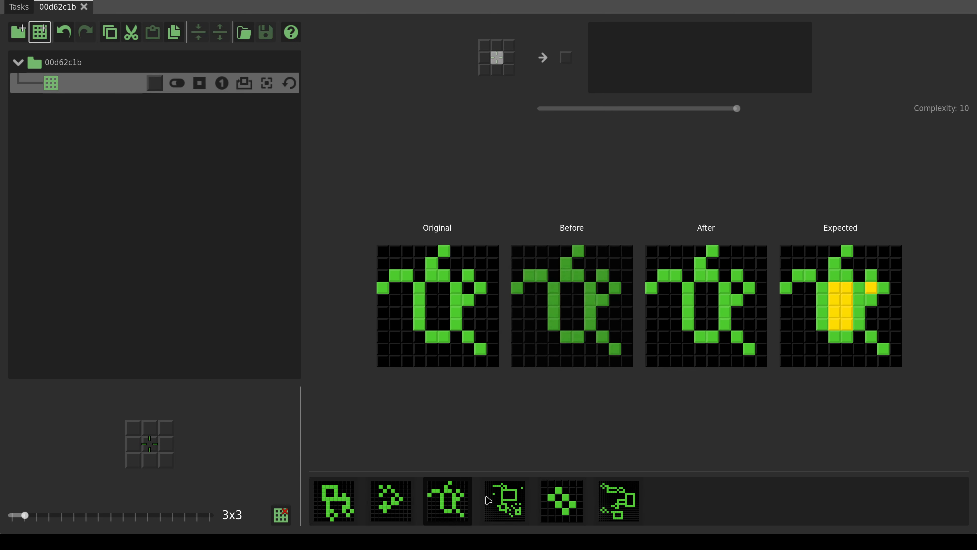
left_click(508, 500)
left_click(562, 500)
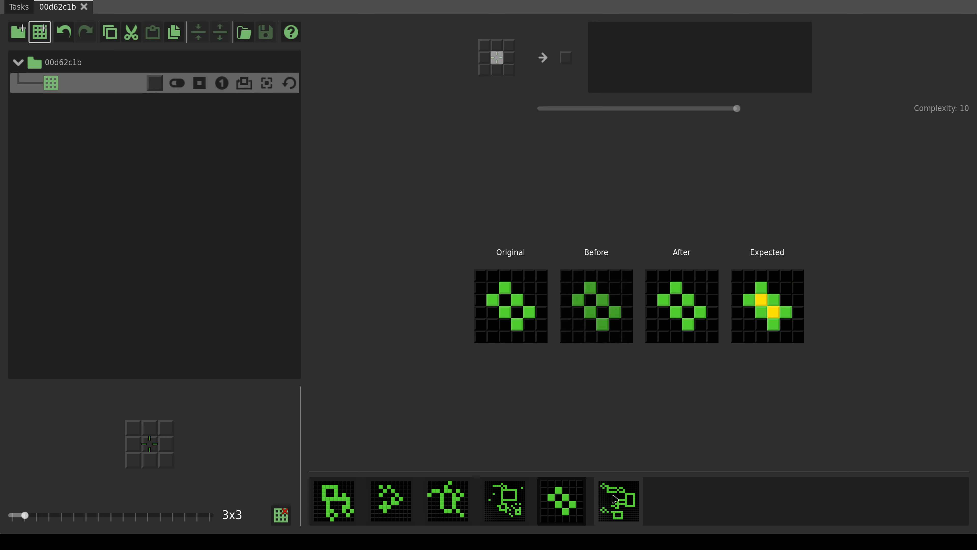
left_click(614, 499)
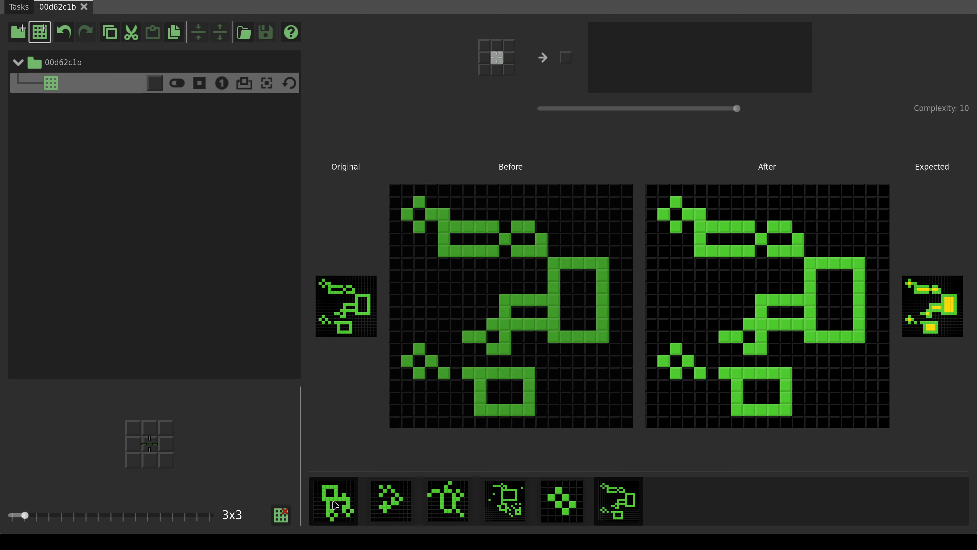
left_click(335, 504)
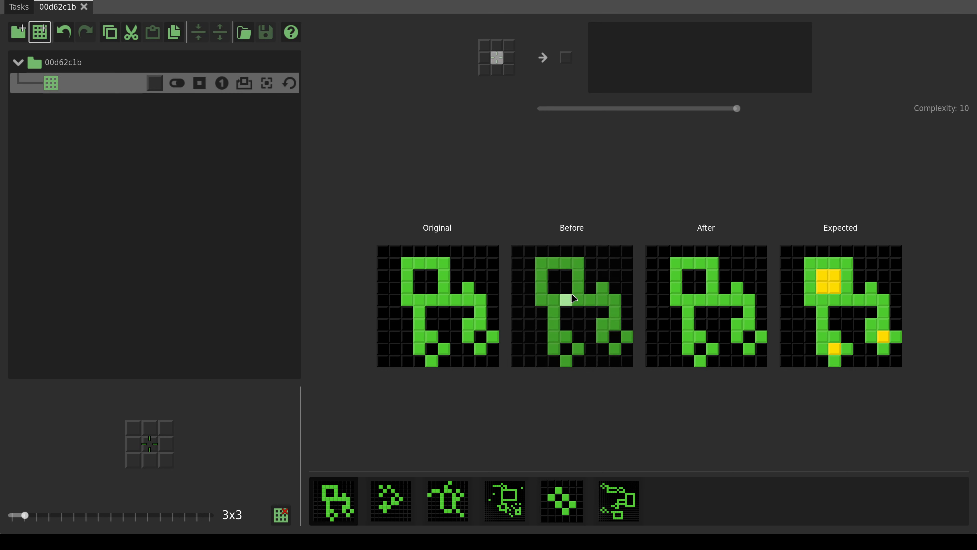
left_click(390, 502)
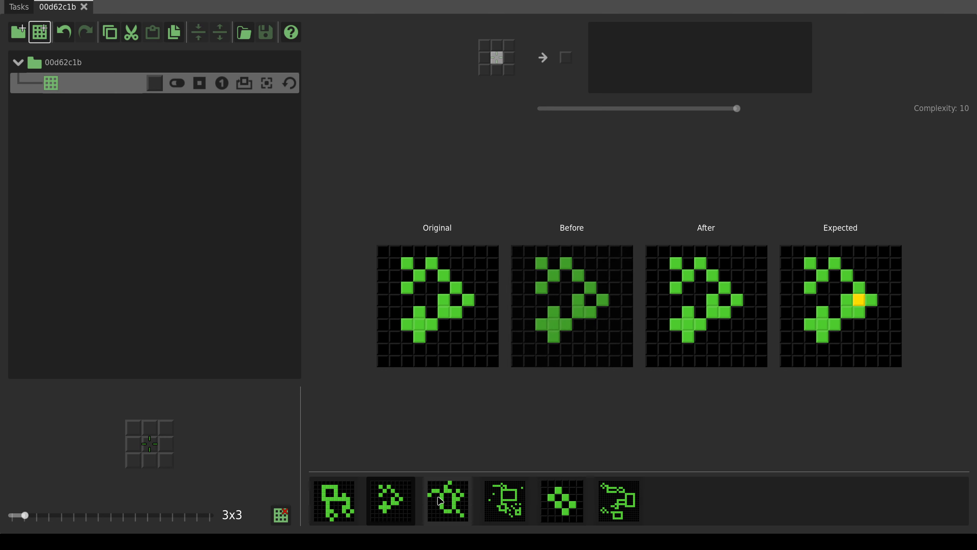
left_click(468, 502)
left_click(502, 502)
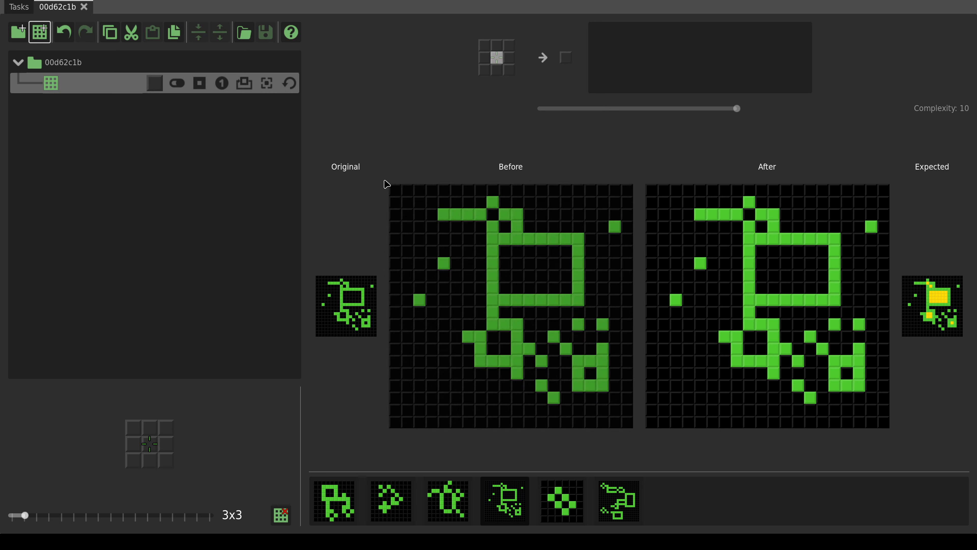
Set the first rule's pattern to a black centre cell with an outside-the-grid cell directly to its left.
left_click(133, 452)
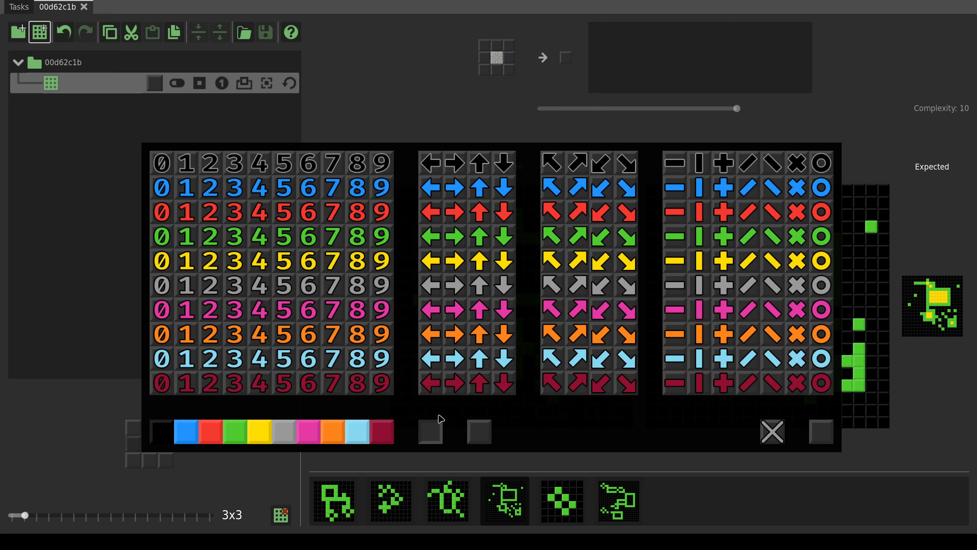
left_click(436, 436)
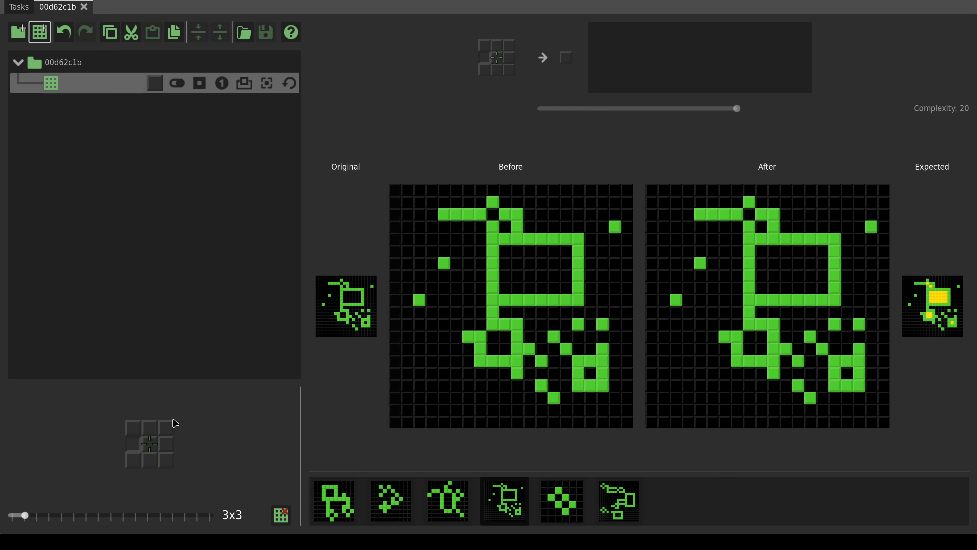
left_click(150, 444)
left_click(184, 439)
Check the pattern on the first and third examples and set the first rule's output to a black X.
left_click(432, 499)
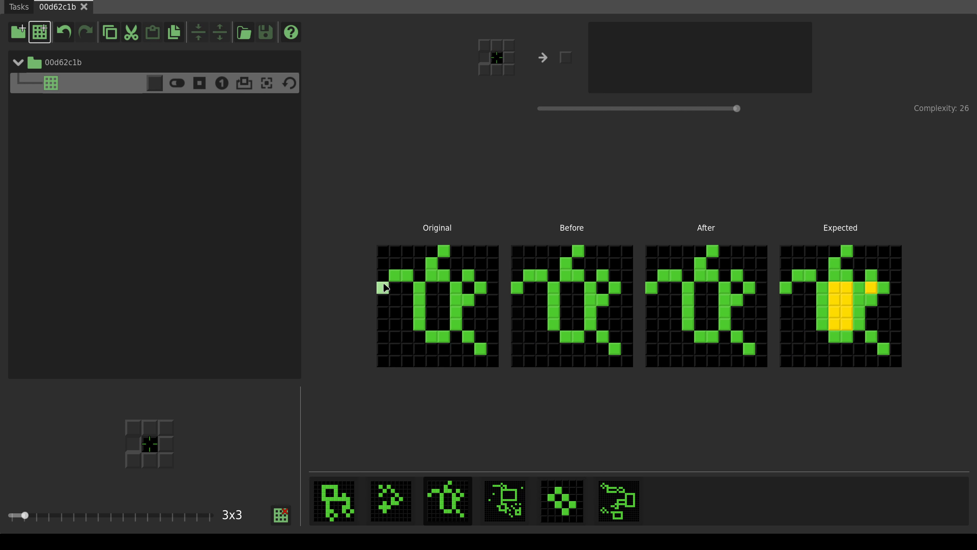
left_click(338, 505)
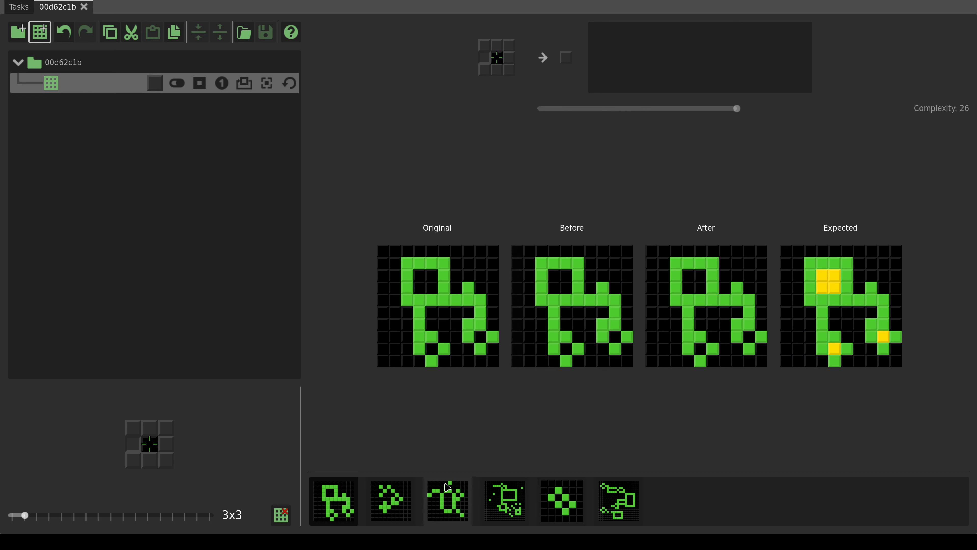
left_click(443, 500)
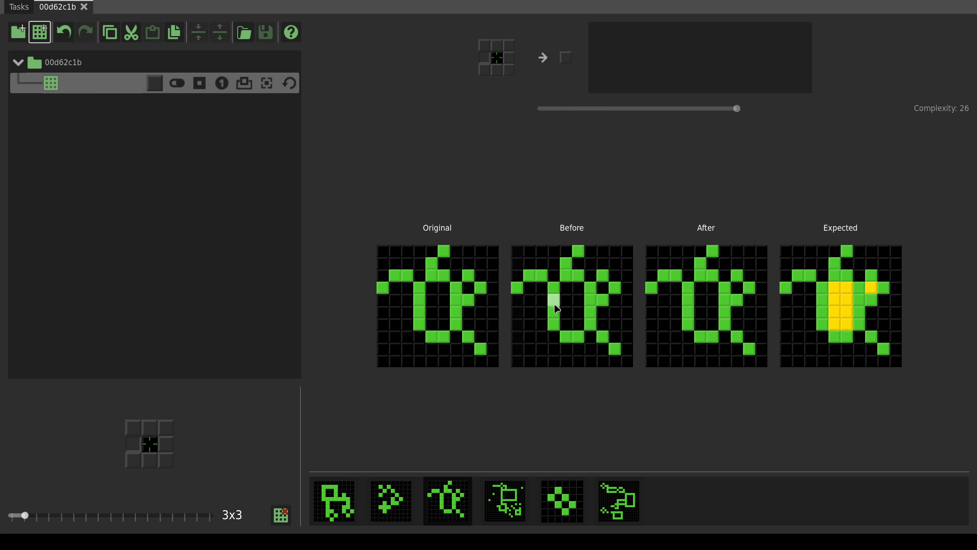
left_click(348, 510)
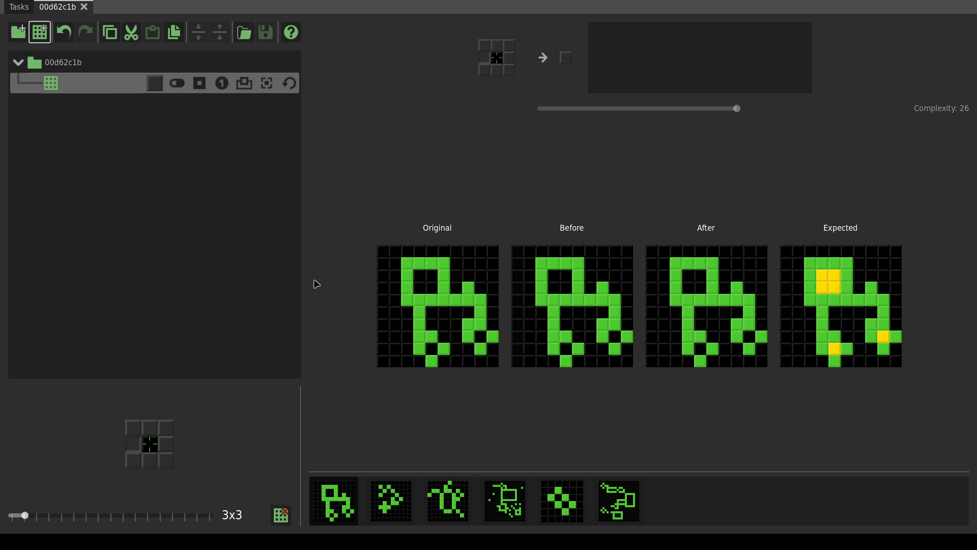
left_click(124, 82)
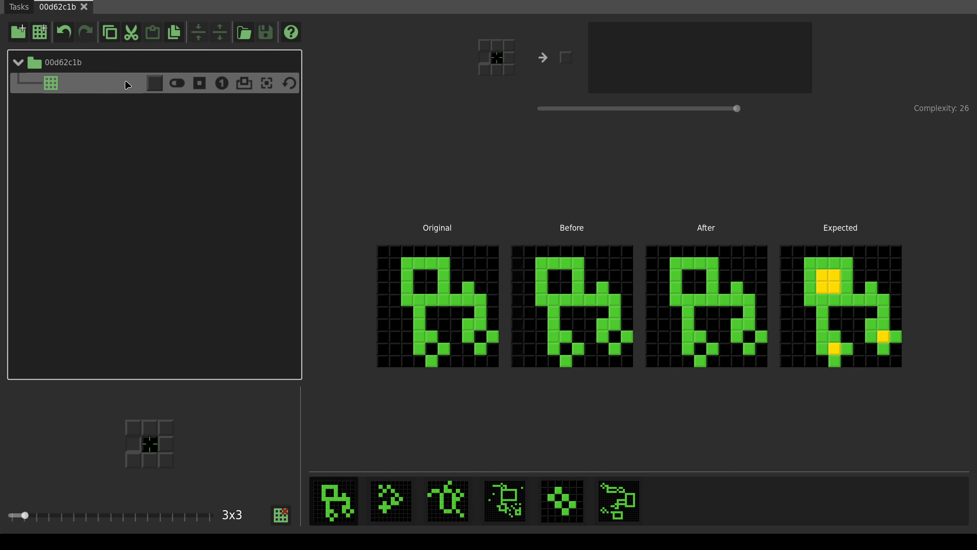
left_click(155, 83)
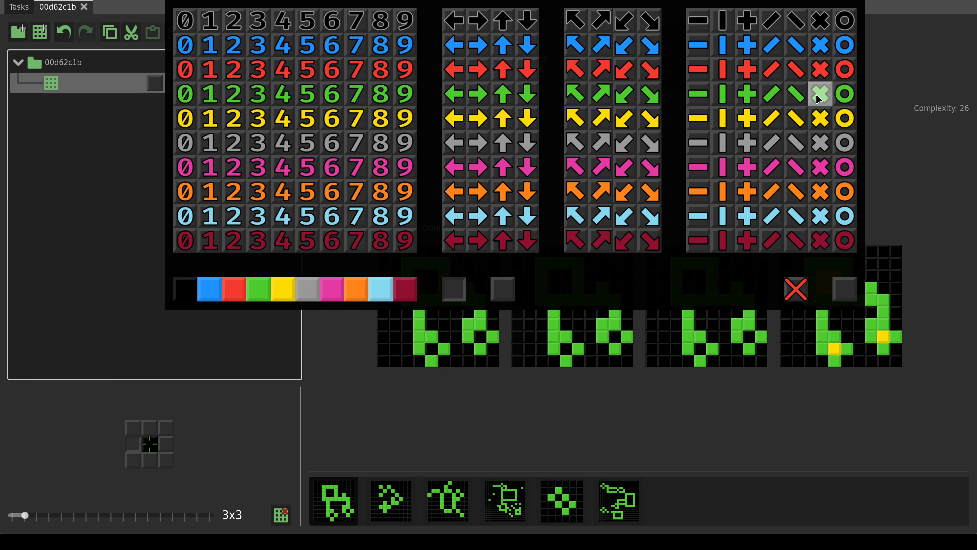
left_click(821, 23)
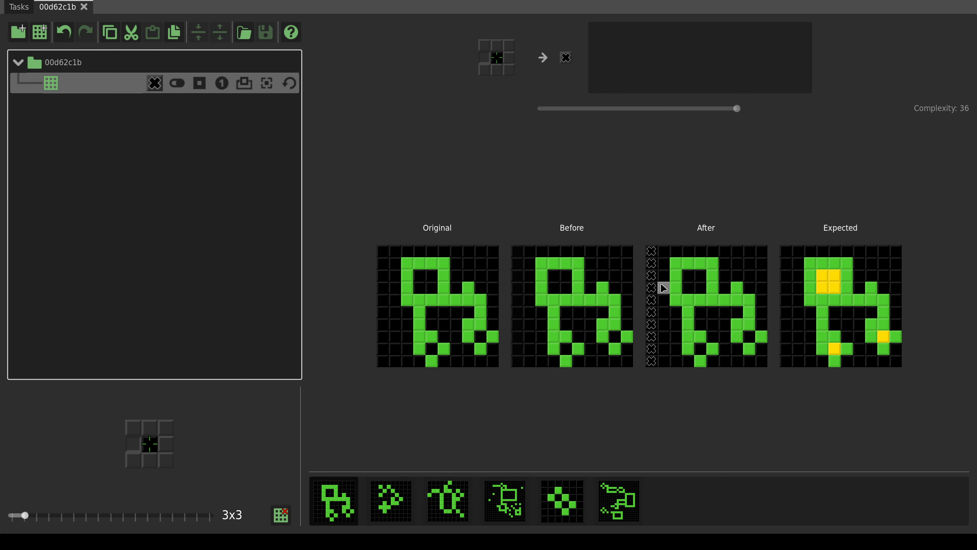
Add a second, repeating rule that turns a black cell into a black X when its left neighbour is a black X.
left_click(40, 39)
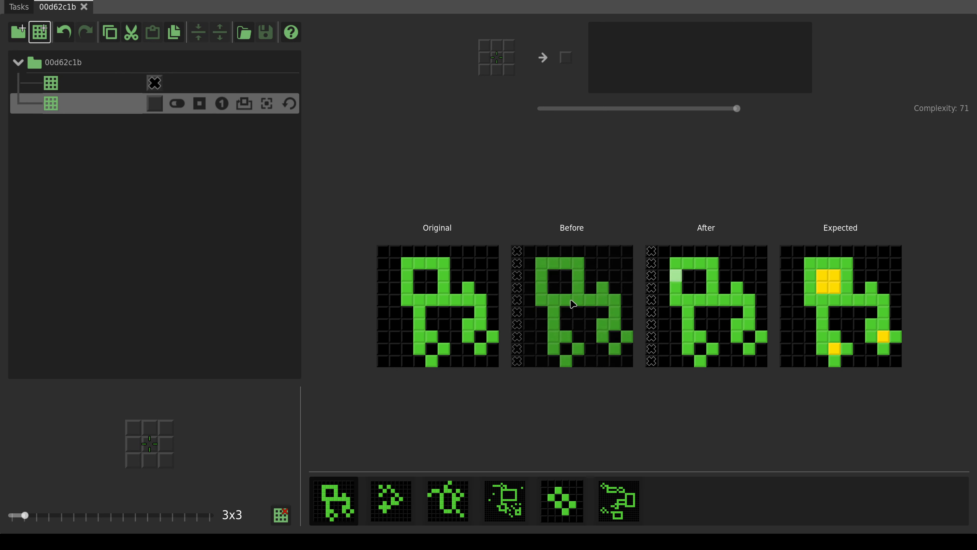
left_click(134, 444)
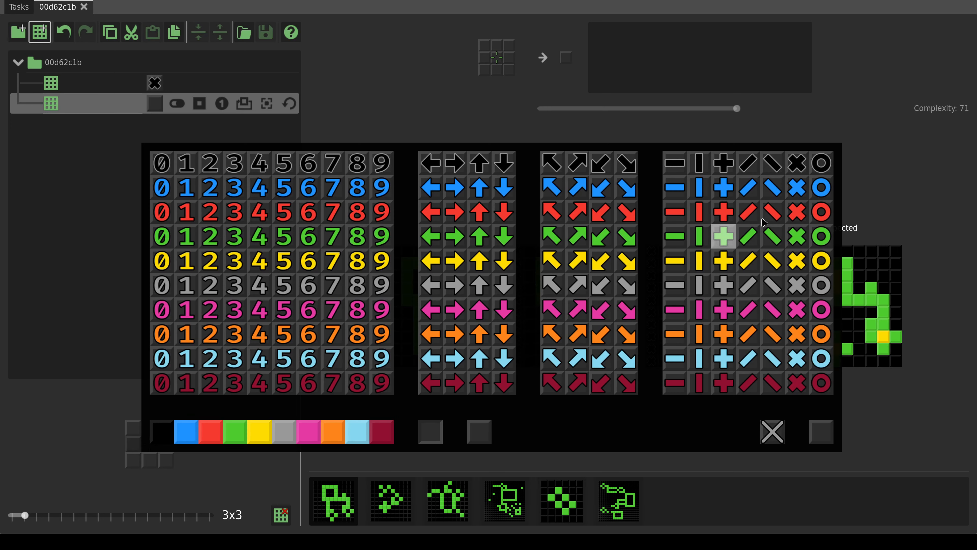
left_click(797, 163)
left_click(156, 446)
left_click(177, 434)
left_click(155, 104)
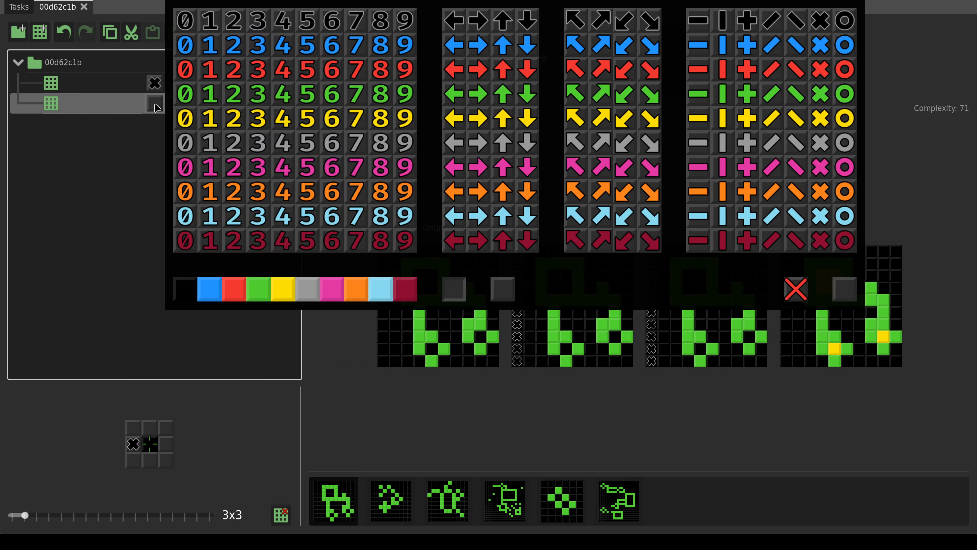
left_click(821, 45)
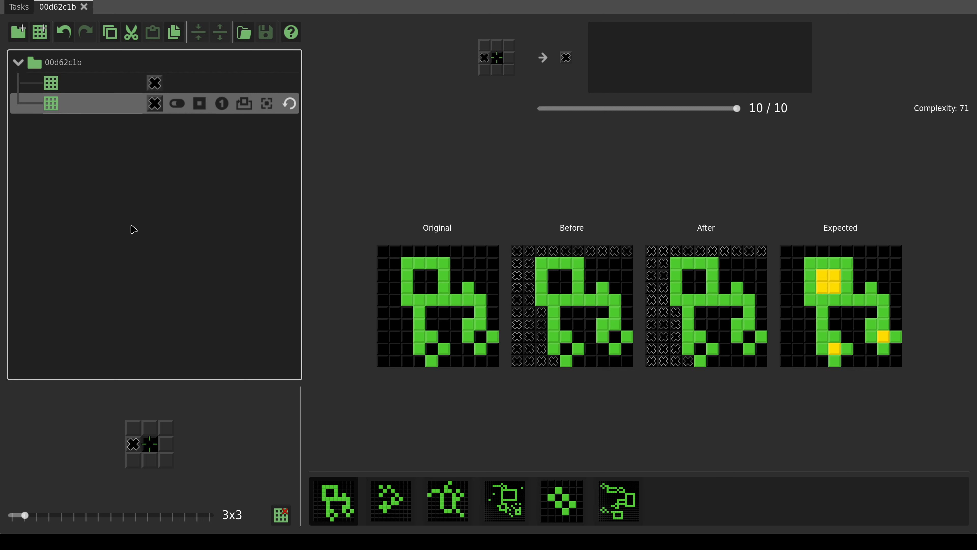
Duplicate the second rule and move the copy's black X neighbour to the cell directly above the black centre.
left_click(174, 35)
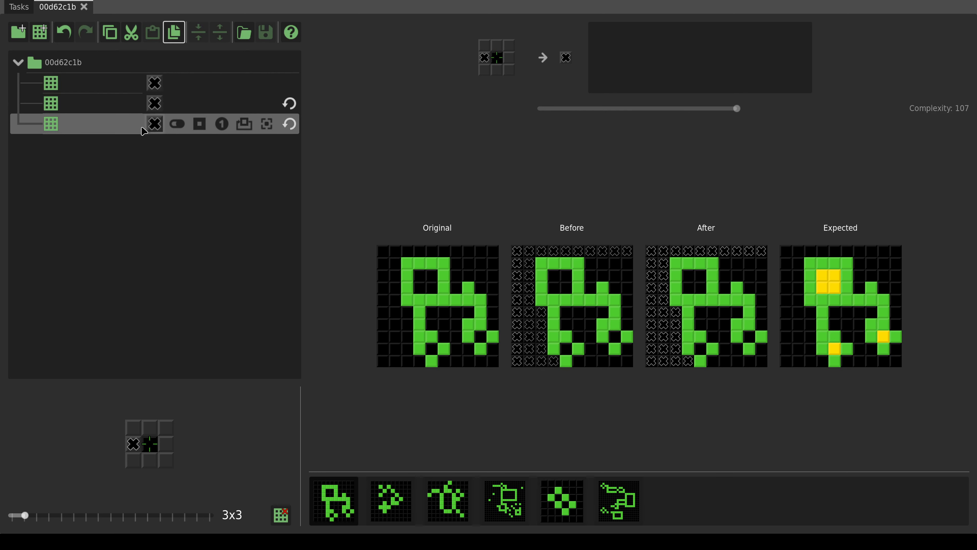
left_click(133, 444)
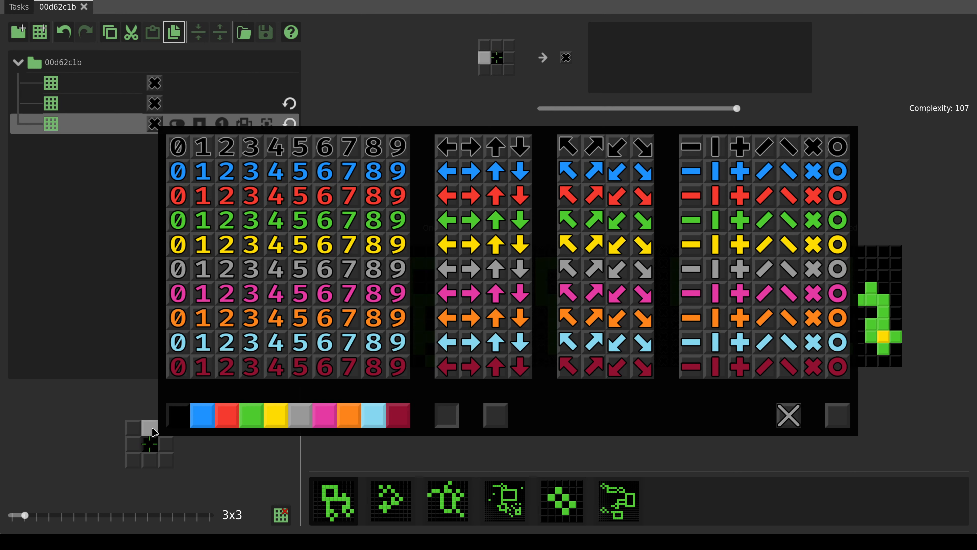
right_click(149, 427)
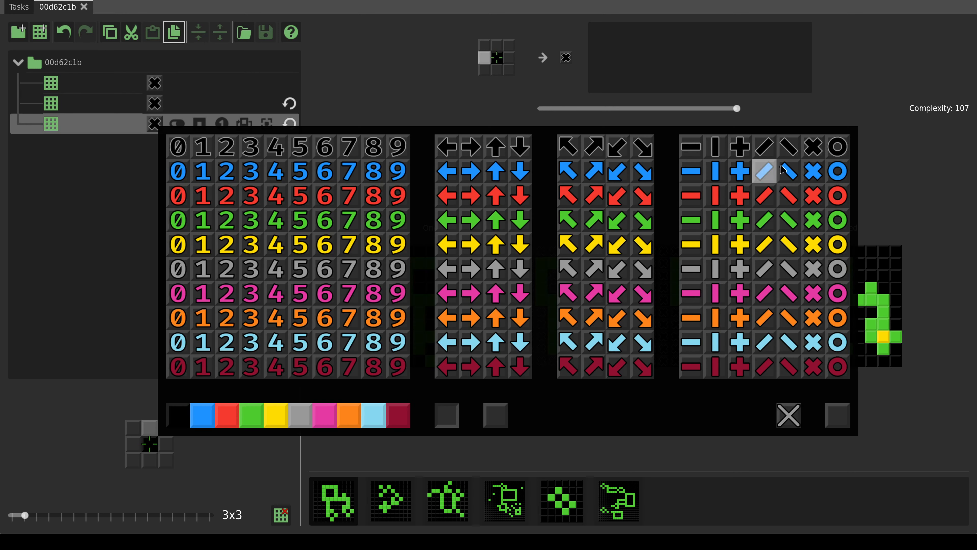
left_click(812, 146)
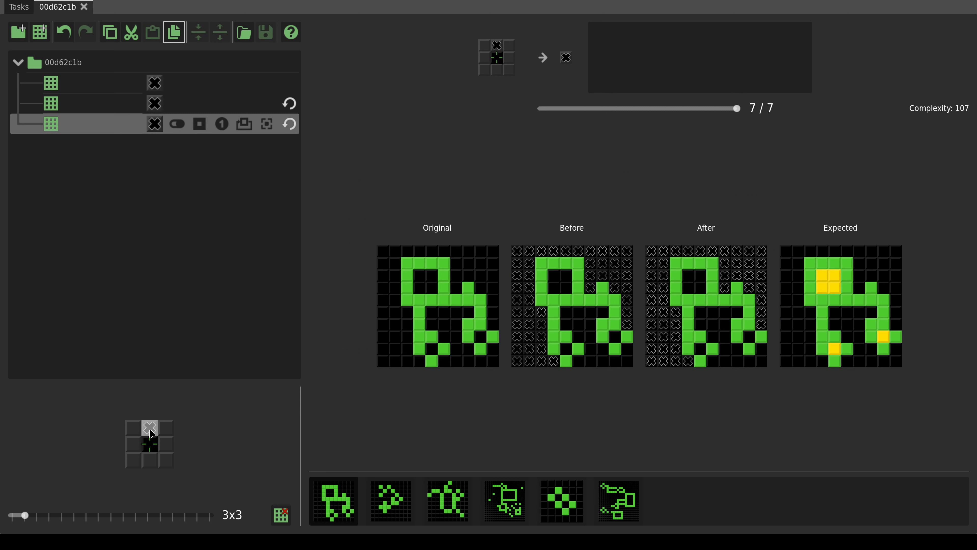
left_click(150, 430)
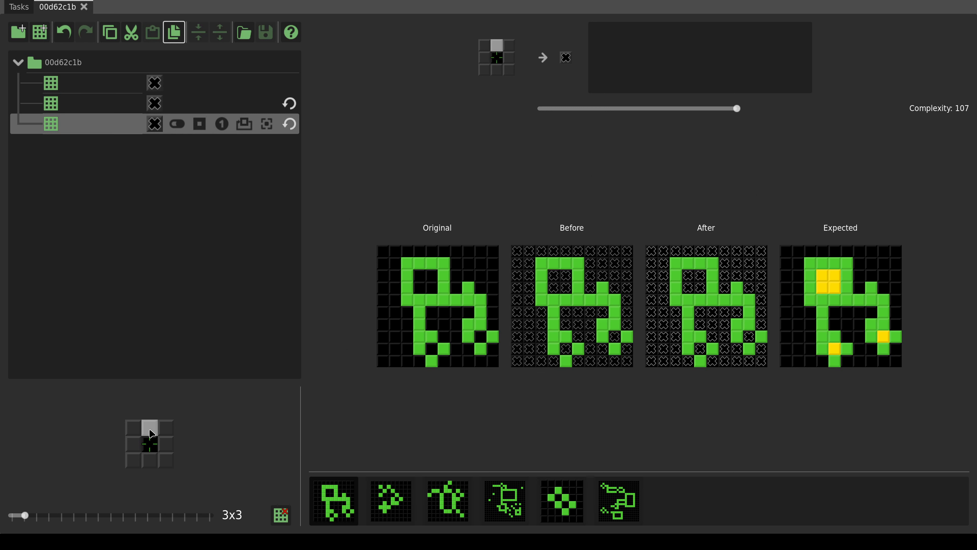
left_click(150, 431)
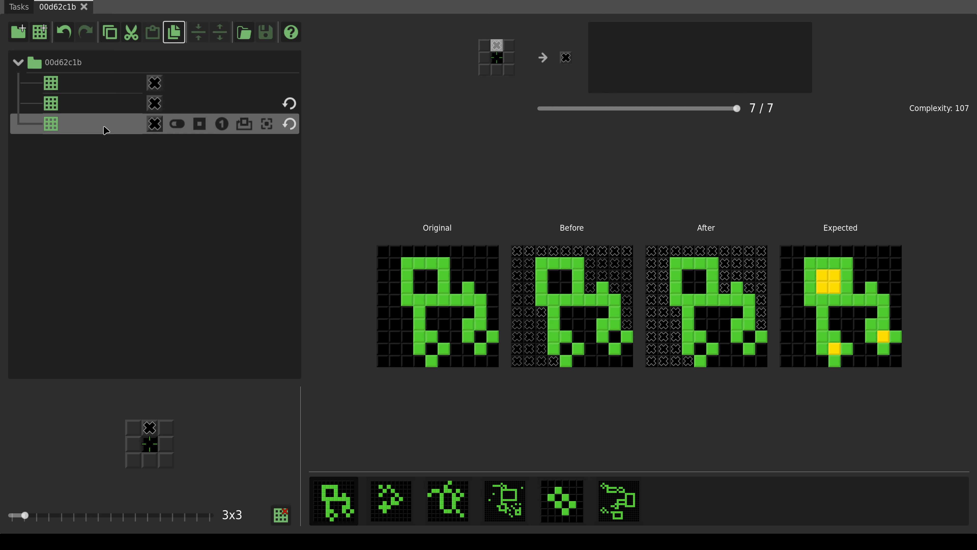
Name the first rule "Mark the edge".
left_click(145, 87)
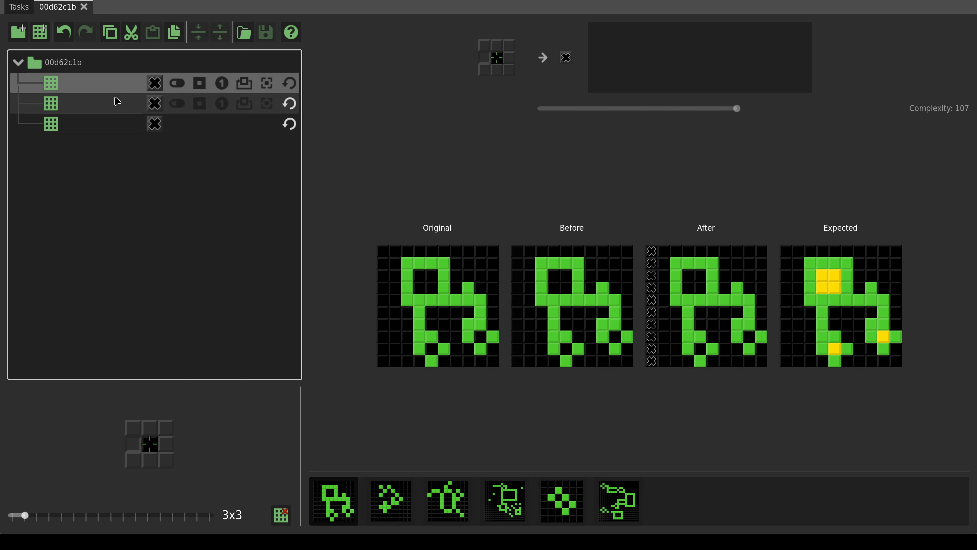
left_click(104, 87)
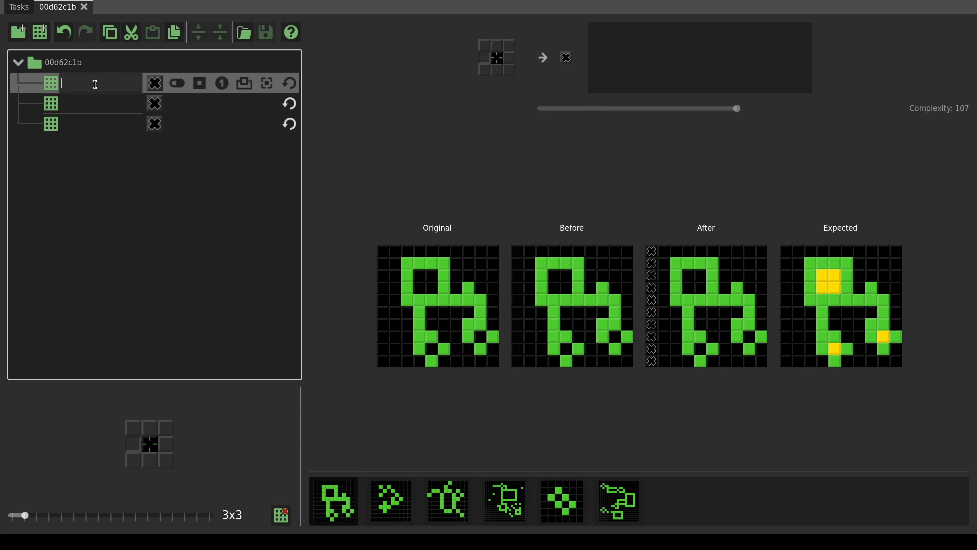
type("Mark the edge")
key("Return")
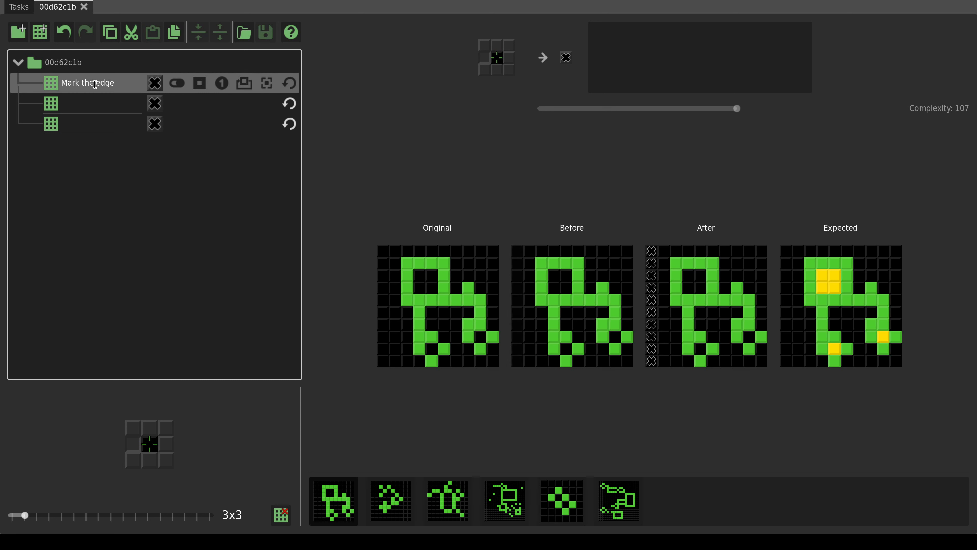
Compare the patterns and results of the two repeating rules on the first example.
left_click(99, 105)
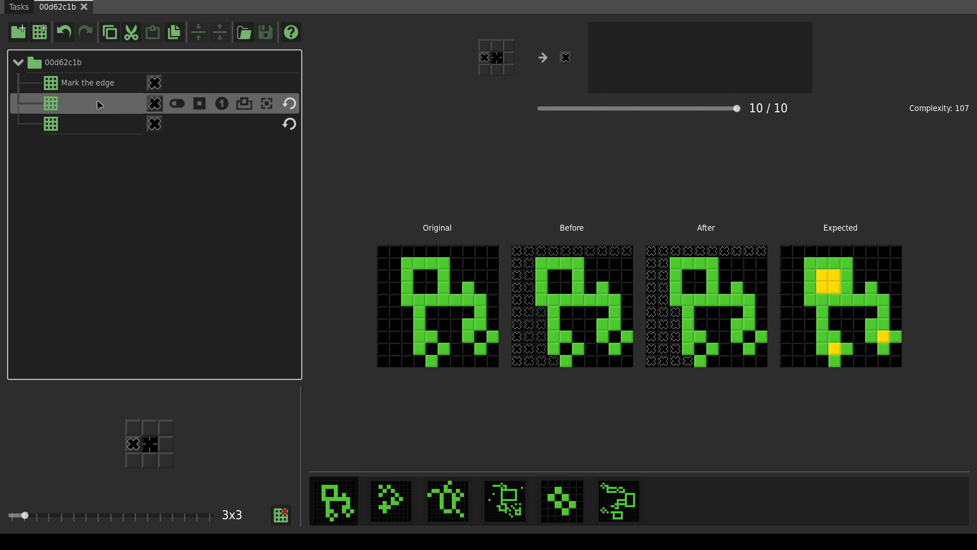
left_click(96, 125)
left_click(96, 103)
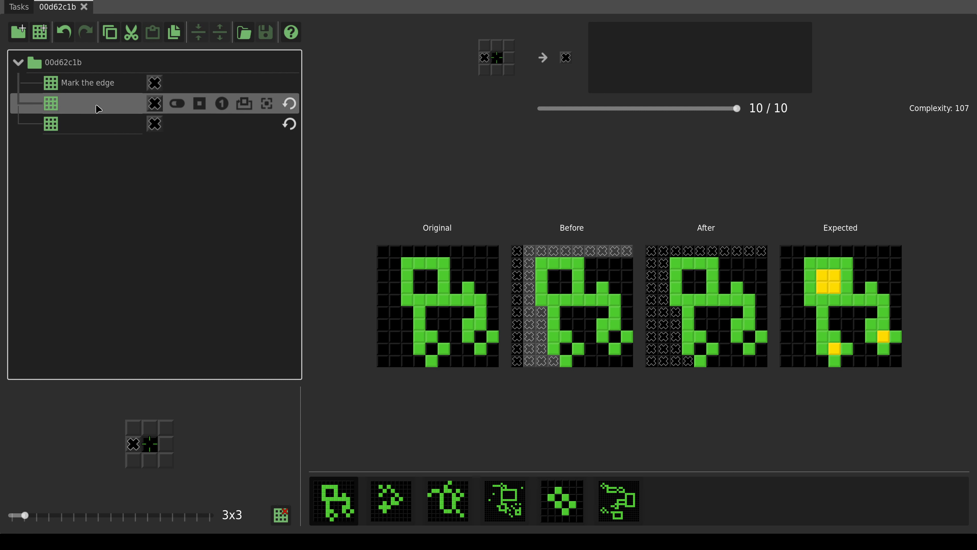
left_click(96, 125)
left_click(96, 102)
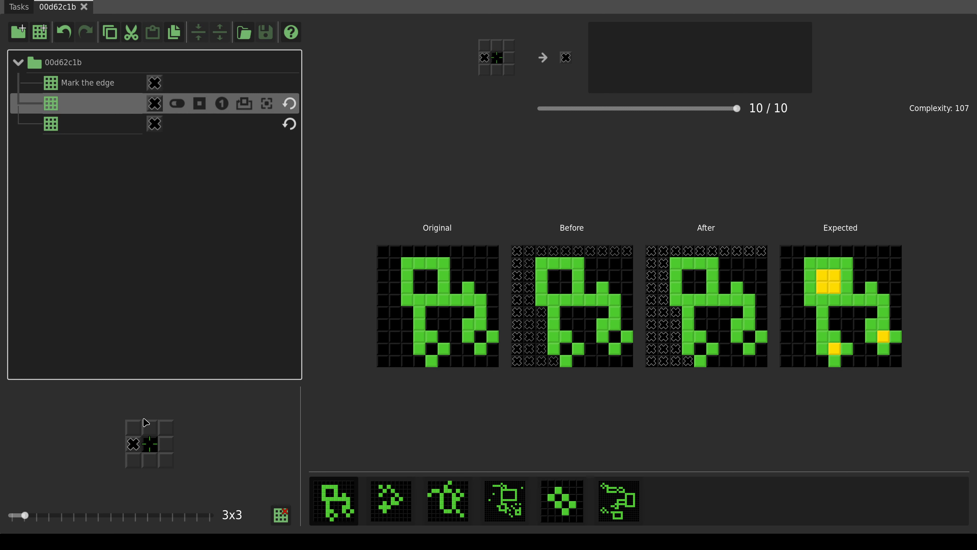
left_click(120, 124)
left_click(122, 104)
Group the two repeating rules in a new folder named "Flood fill".
left_click(18, 32)
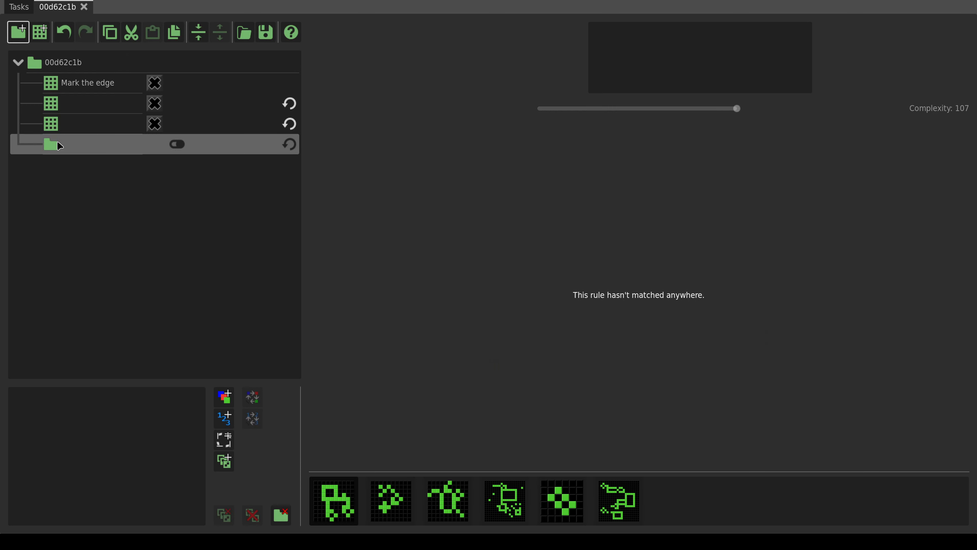
left_click_drag(103, 109, 107, 146)
left_click(98, 108)
mouse_move(99, 109)
left_mouse_down()
mouse_move(105, 141)
mouse_move(97, 127)
left_mouse_up()
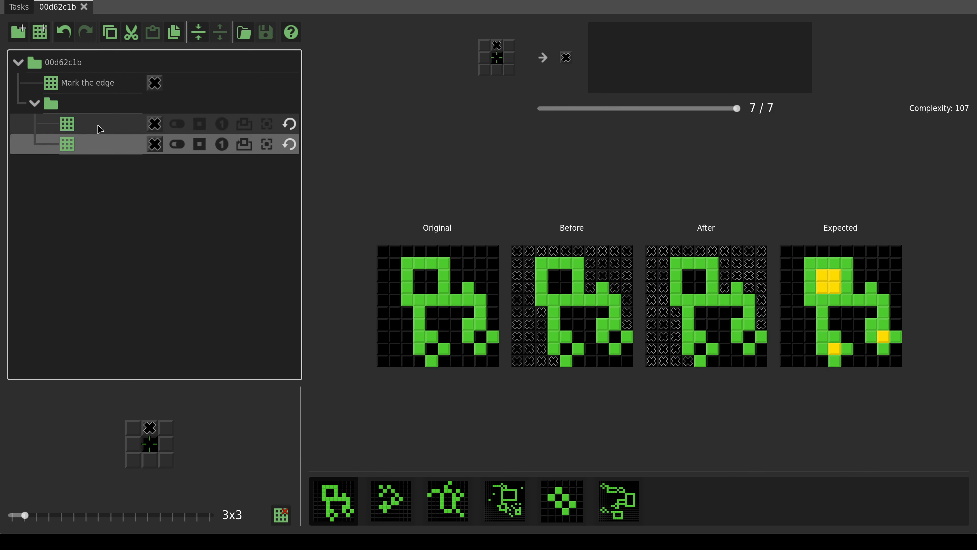
left_click(95, 103)
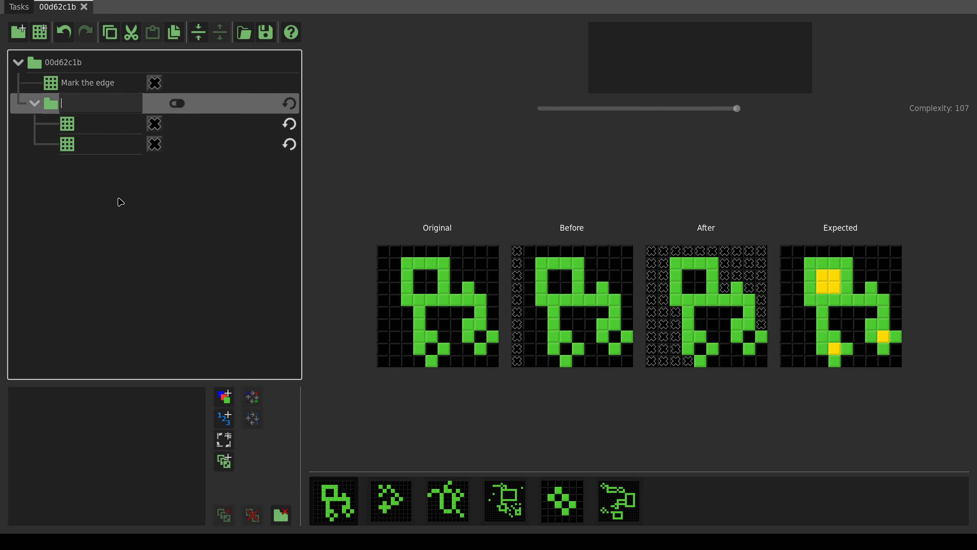
type("Flood fill")
key("Return")
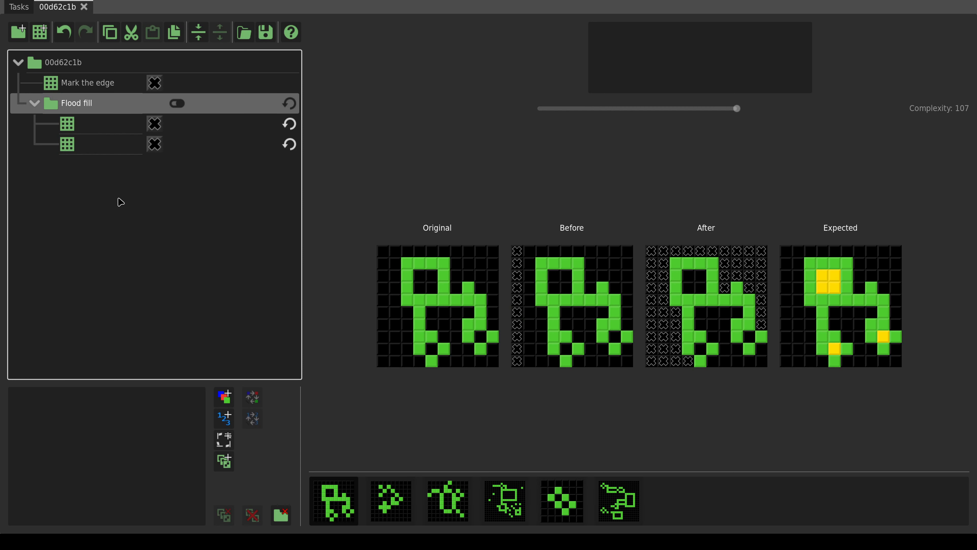
Duplicate the last Flood fill rule and move the copy's black X neighbour to the cell directly right of the centre.
left_click(123, 131)
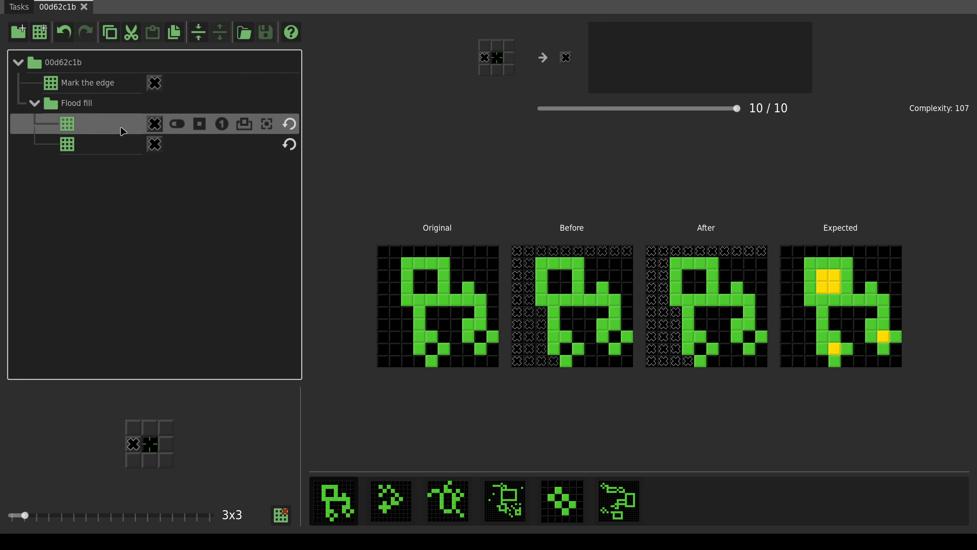
left_click(121, 145)
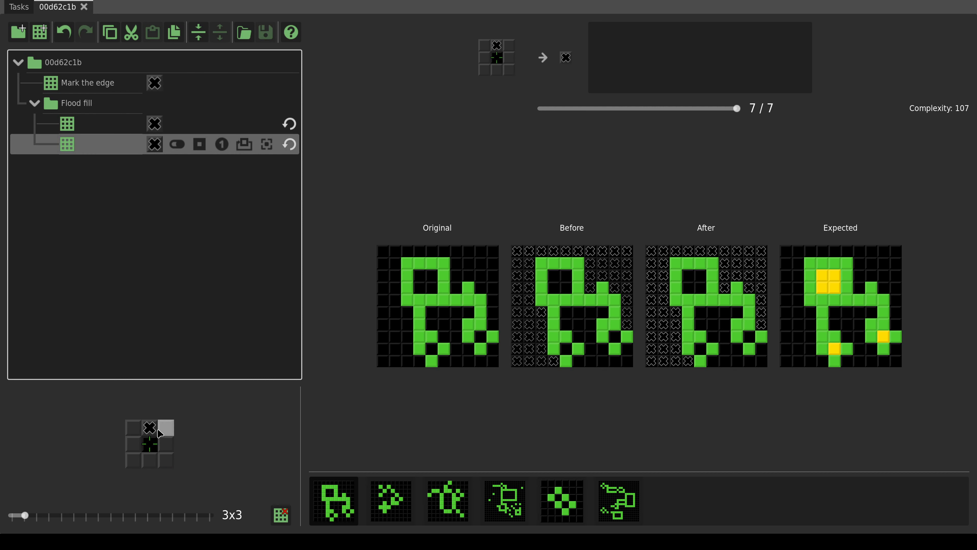
left_click(175, 32)
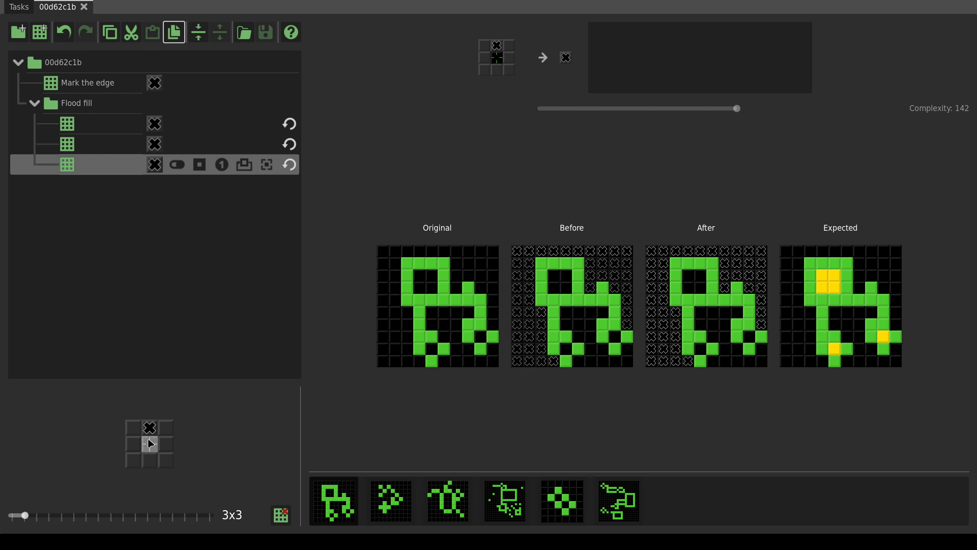
left_click(154, 428)
left_click(169, 445)
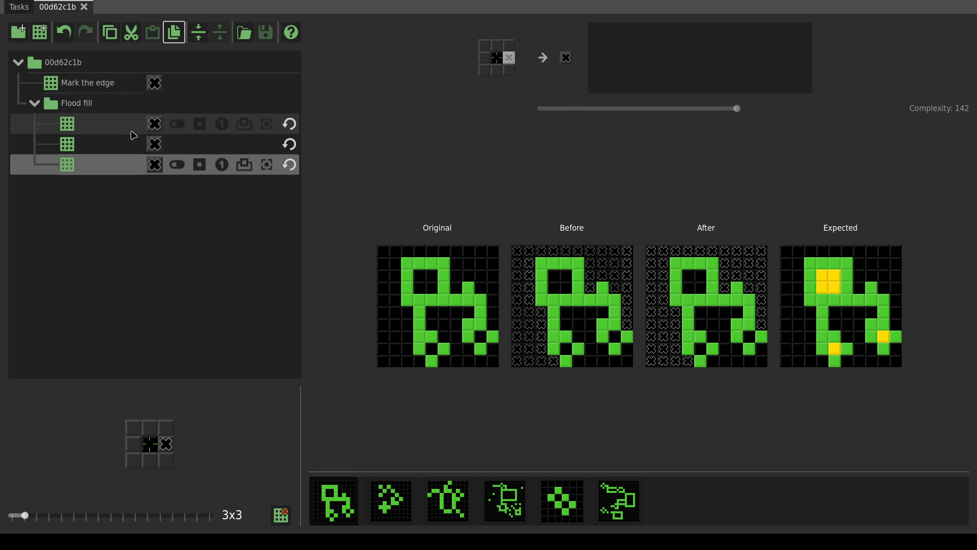
Check the Flood fill rules on the second example, temporarily disabling the third rule, and view the folder's result on the first example.
left_click(381, 501)
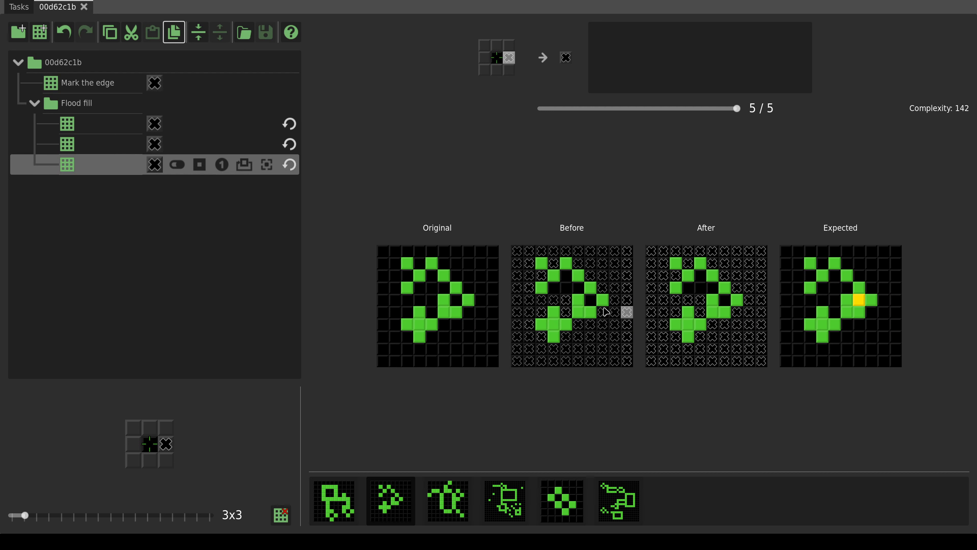
left_click(127, 143)
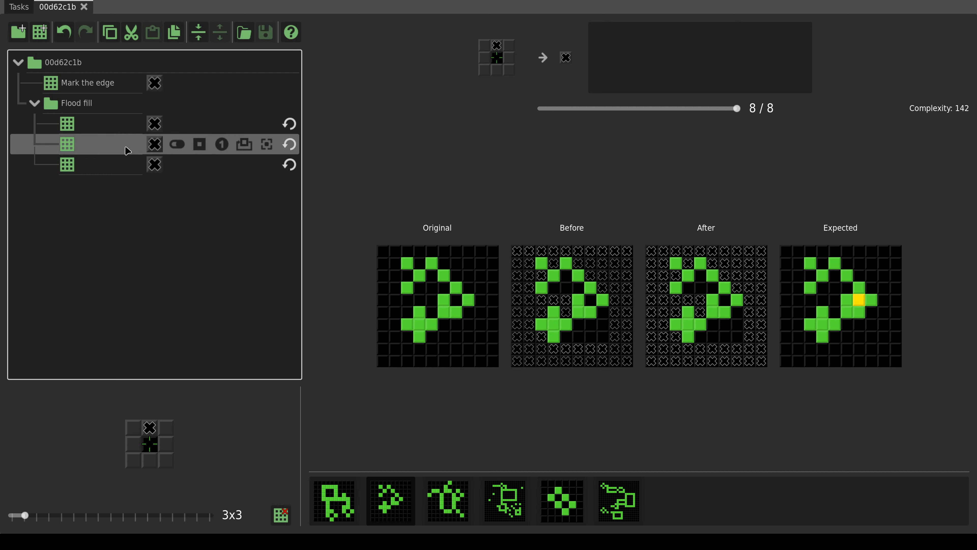
left_click(129, 165)
left_click(179, 166)
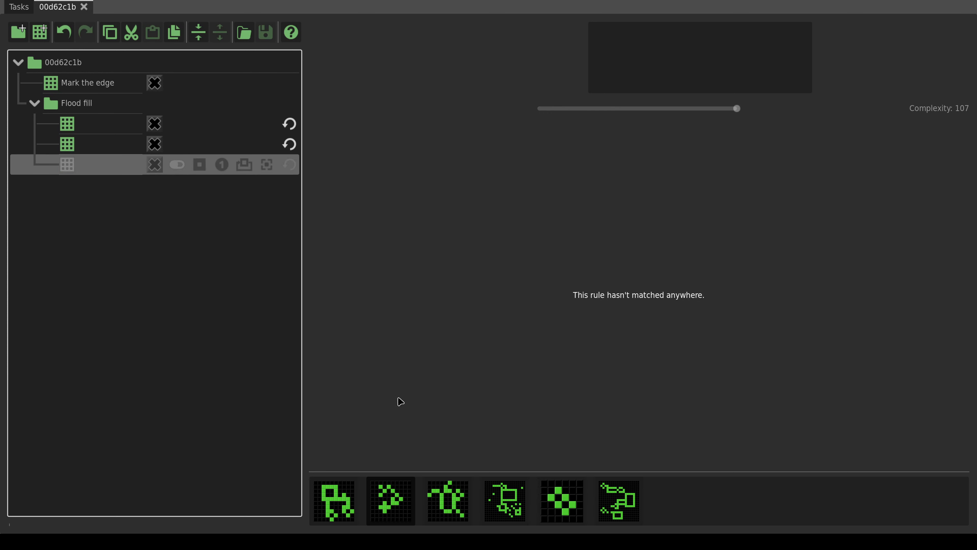
key("Up")
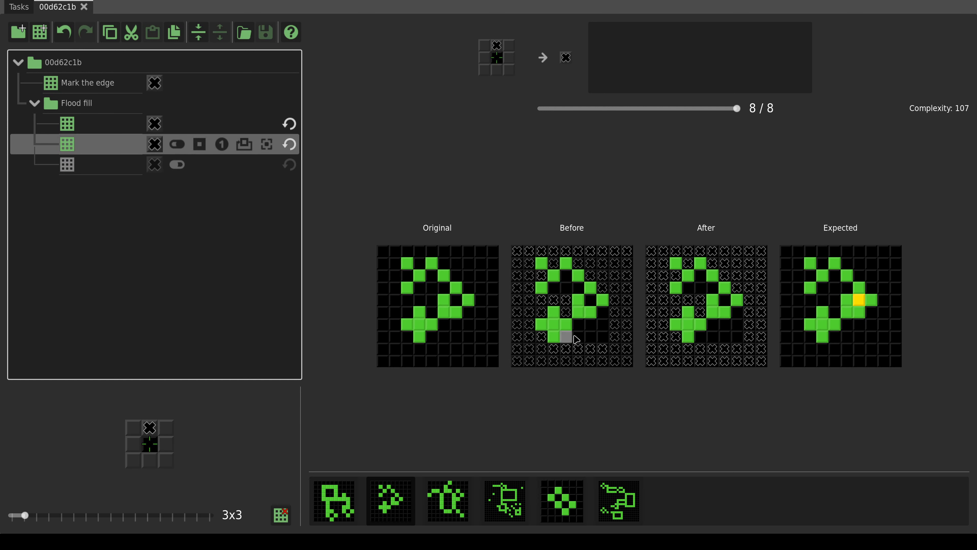
key("ctrl+z")
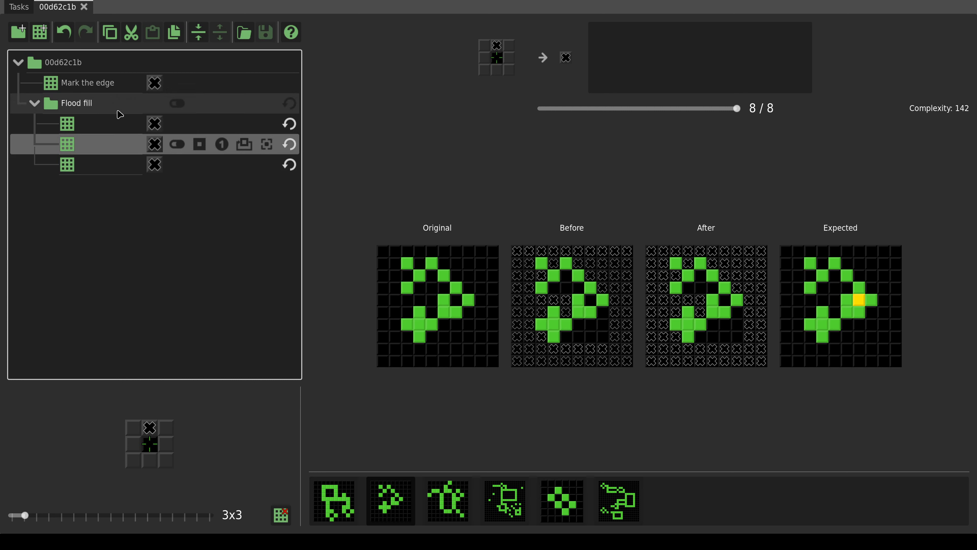
key("Left")
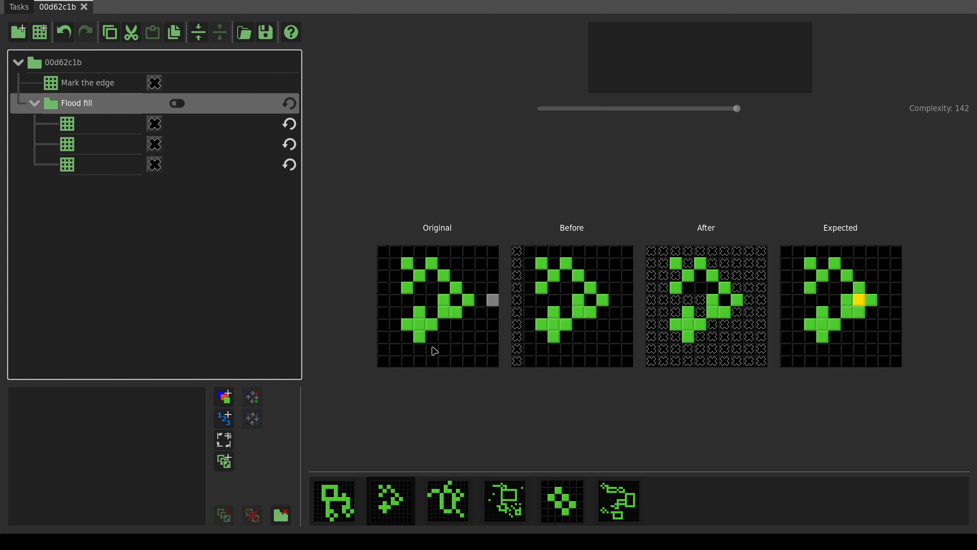
left_click(348, 503)
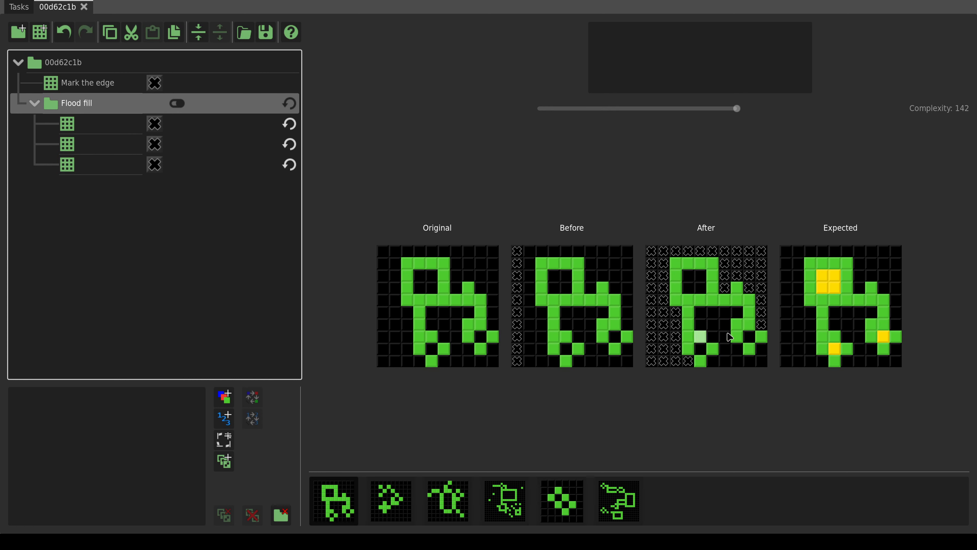
Put the Mark the edge rule in a new folder above Flood fill and add the four rotation variations to that folder.
left_click(104, 85)
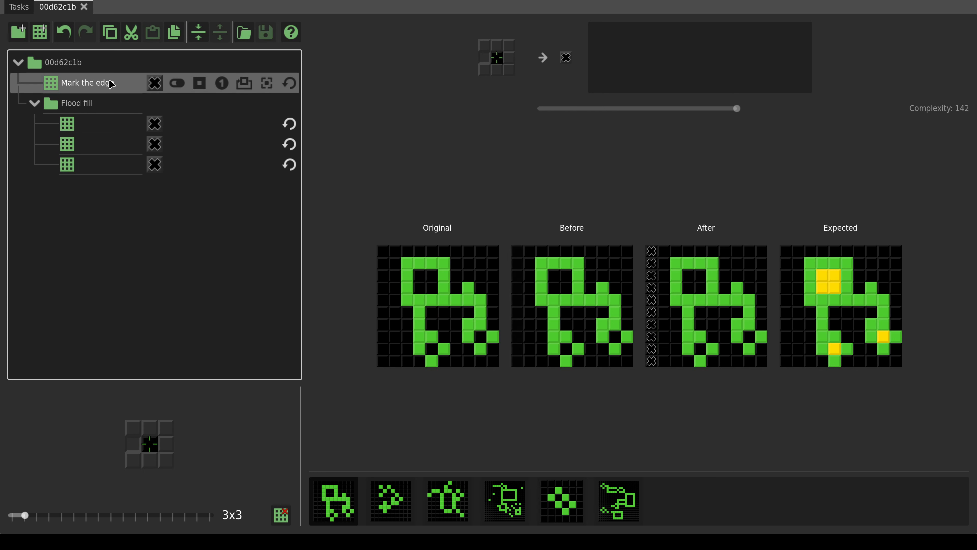
left_click(18, 32)
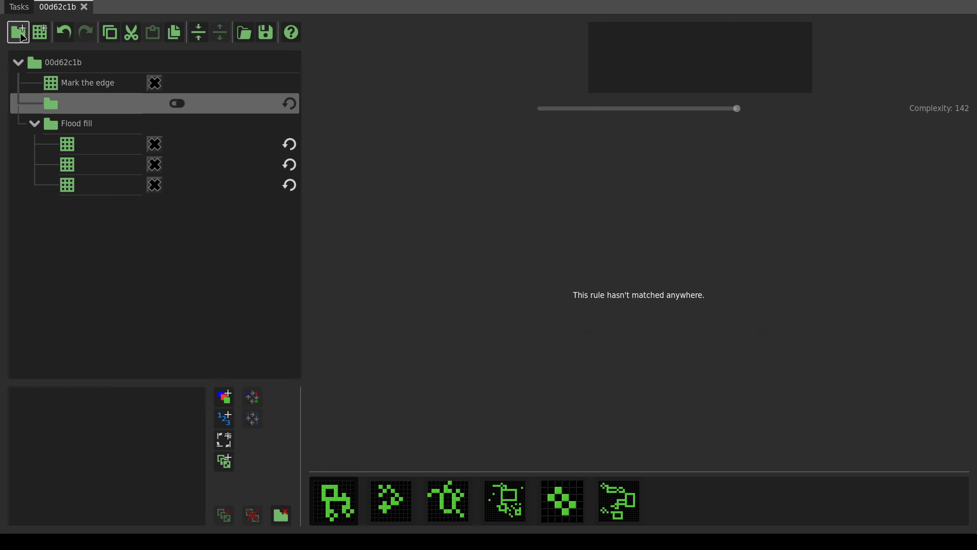
left_click_drag(81, 82, 115, 105)
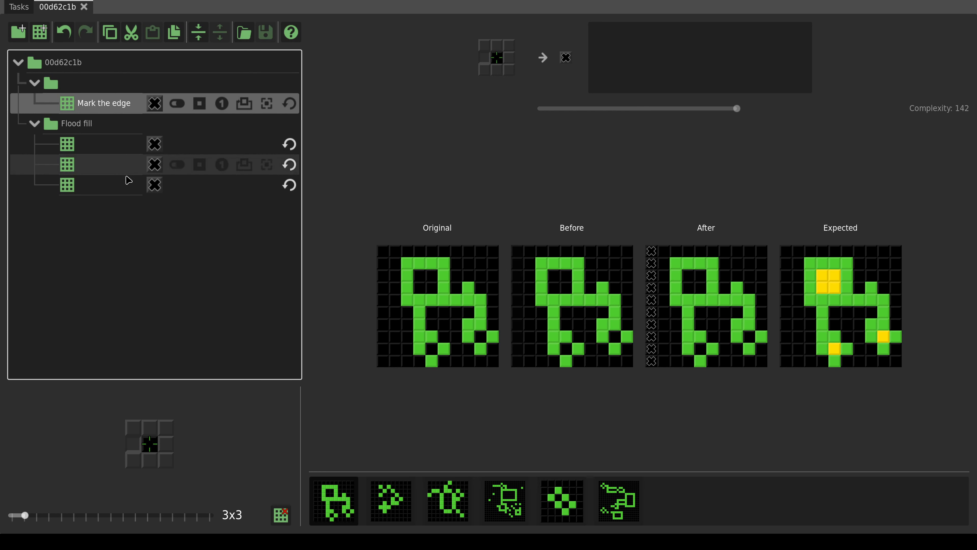
left_click(85, 86)
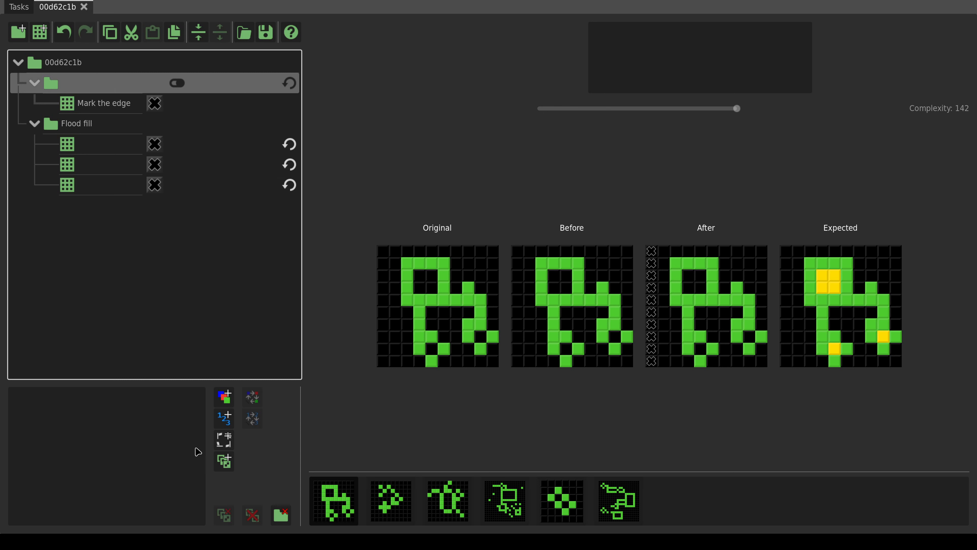
left_click(224, 440)
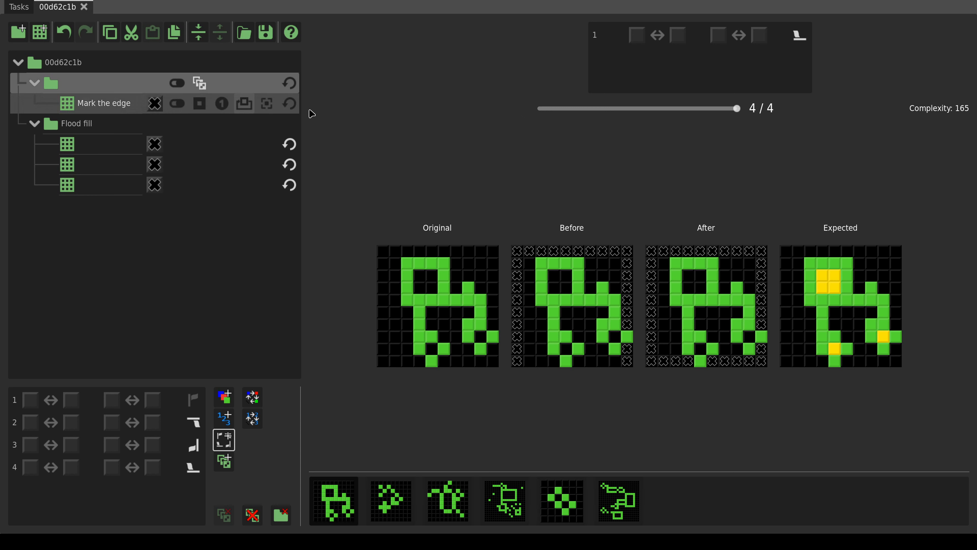
Step through the new folder's and the Mark the edge rule's results for the four rotations.
mouse_move(737, 108)
left_mouse_down()
mouse_move(538, 111)
mouse_move(743, 114)
left_mouse_up()
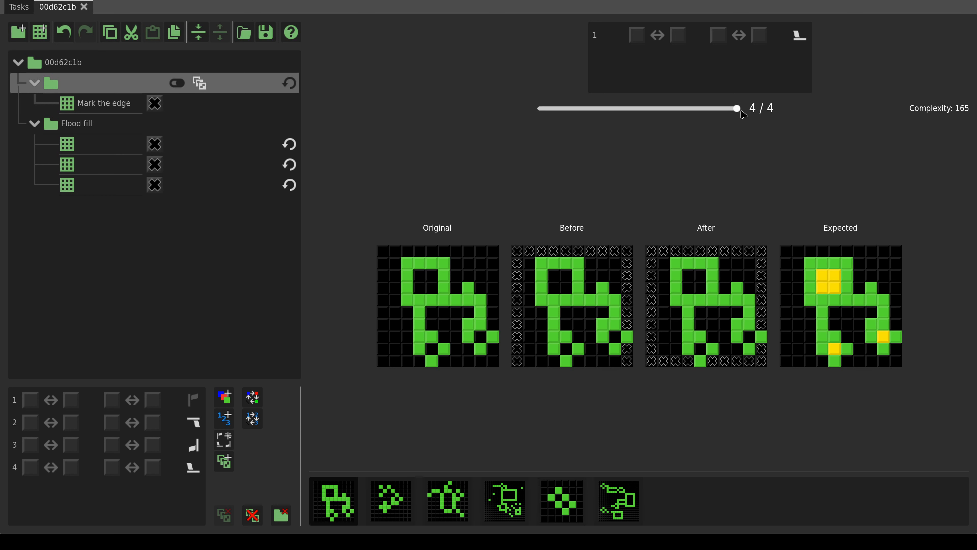
left_click(121, 103)
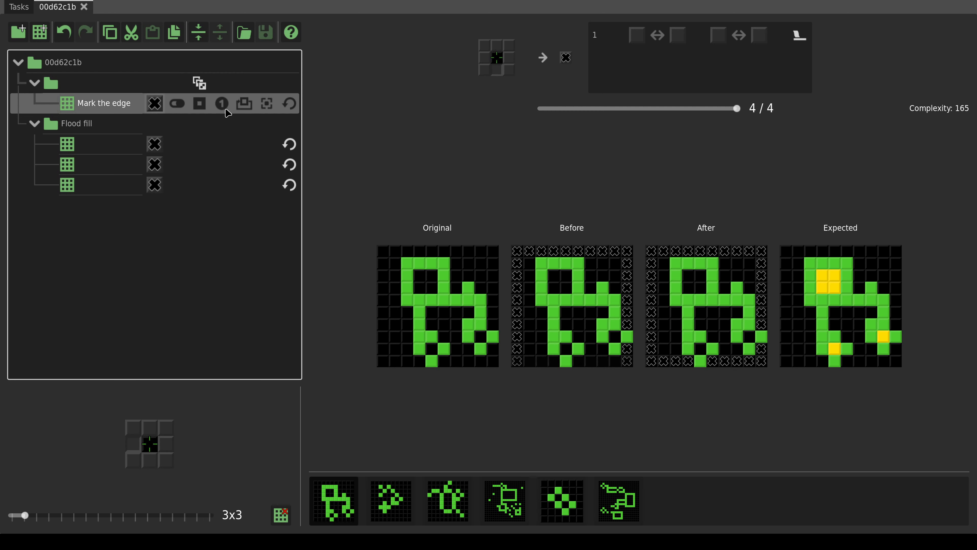
left_click_drag(539, 108, 737, 109)
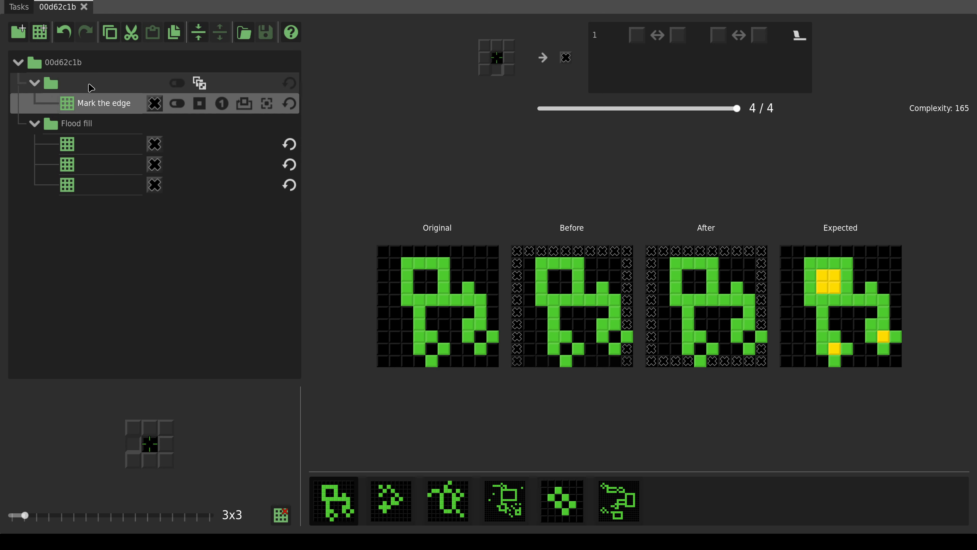
Move the name Mark the edge from the rule to its parent folder and collapse that folder.
double_click(93, 97)
key("ctrl+x")
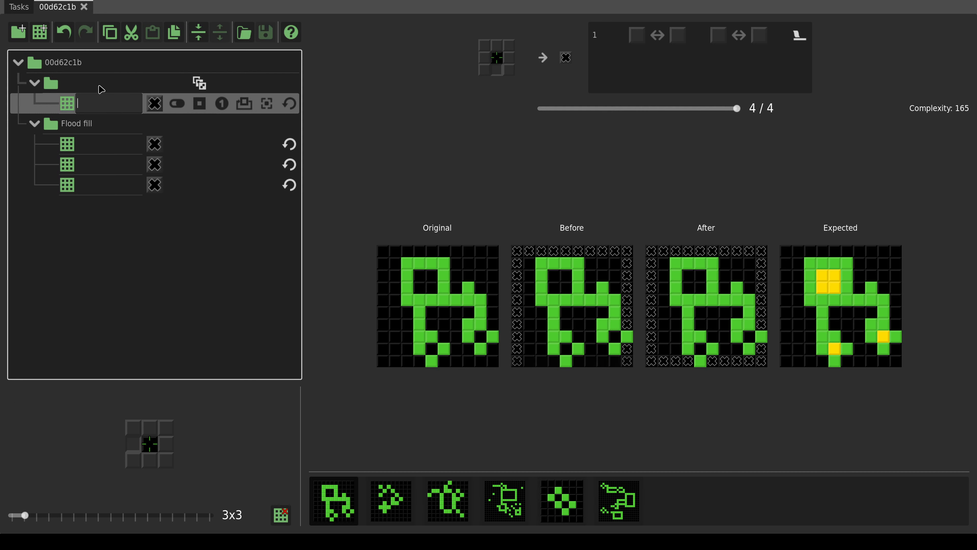
double_click(101, 89)
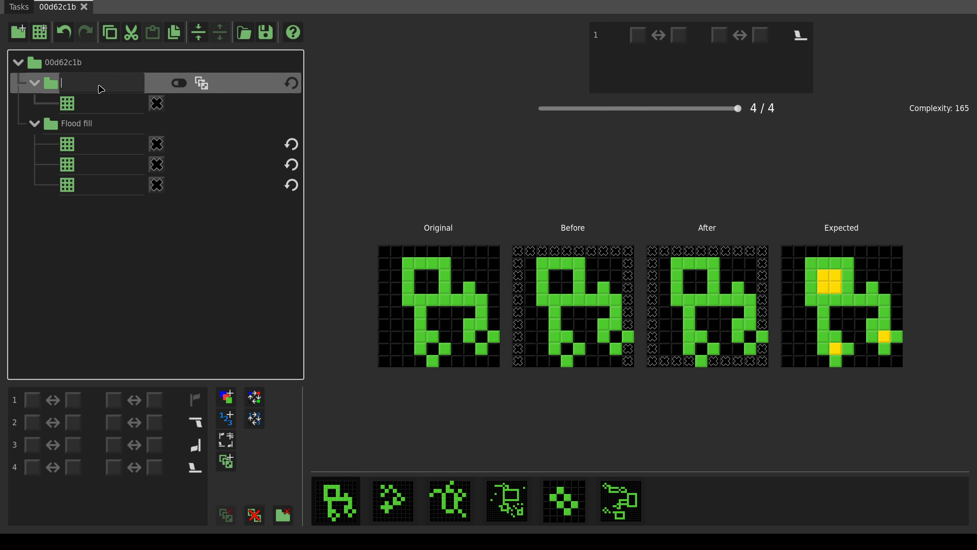
left_click(43, 86)
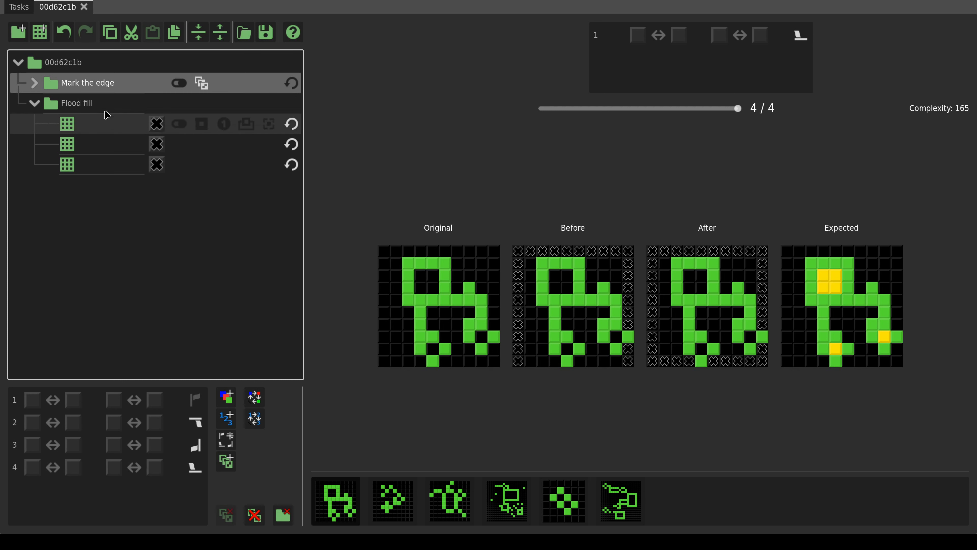
Duplicate the last Flood fill rule and move the copy's black X neighbour to the cell directly below the centre.
left_click(95, 104)
left_click(107, 167)
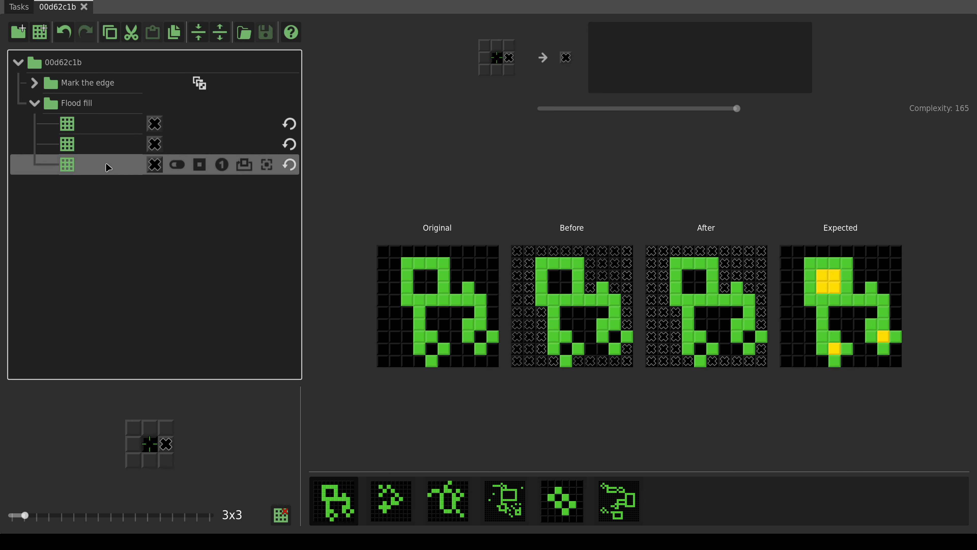
key("Up")
key("Up")
key("Down")
key("Down")
left_click(174, 32)
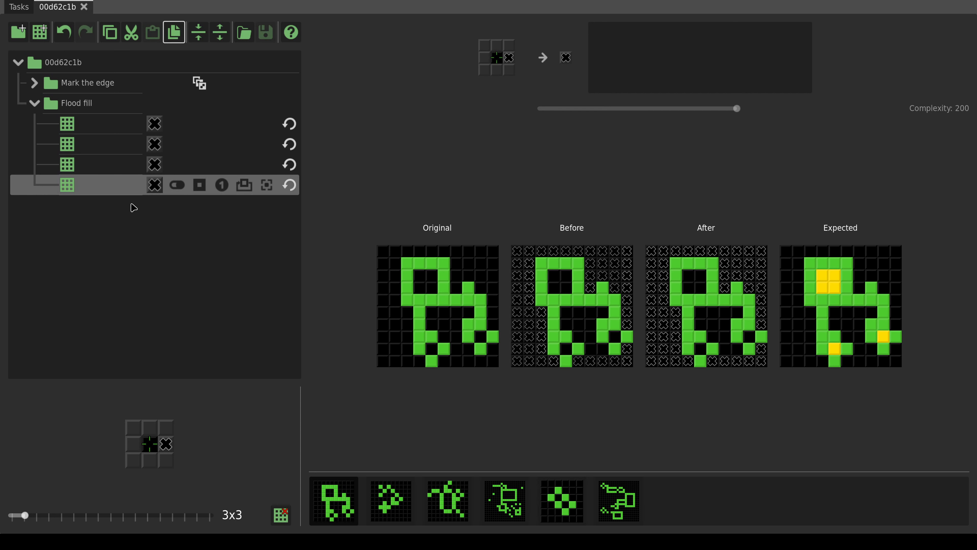
left_click(166, 444)
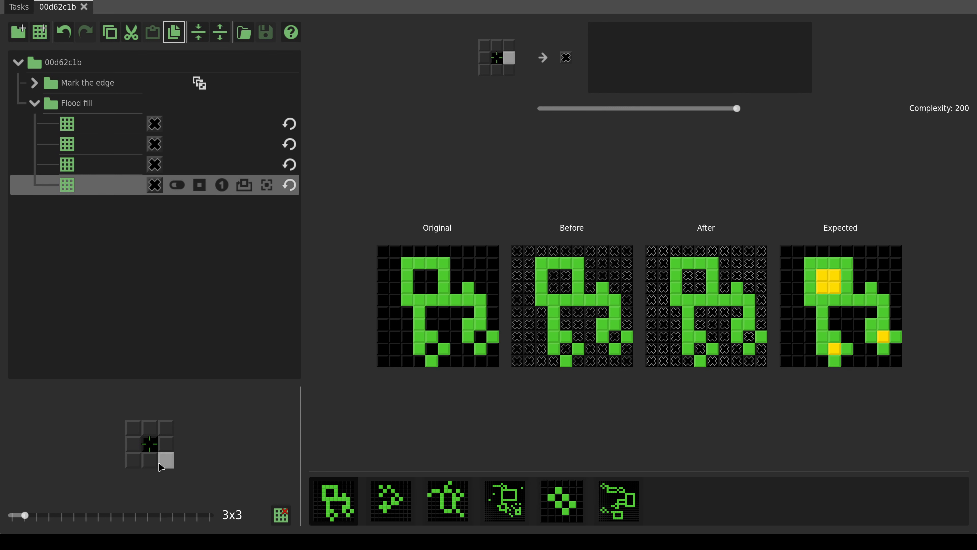
left_click(149, 460)
Review the results of the four Flood fill rules one by one and of the whole folder.
left_click(129, 131)
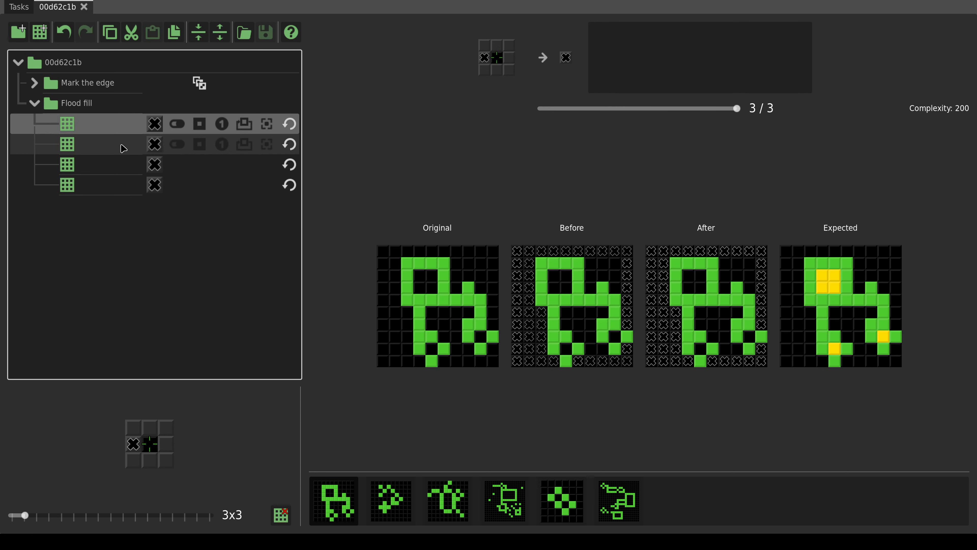
left_click(125, 146)
left_click(123, 166)
left_click(125, 194)
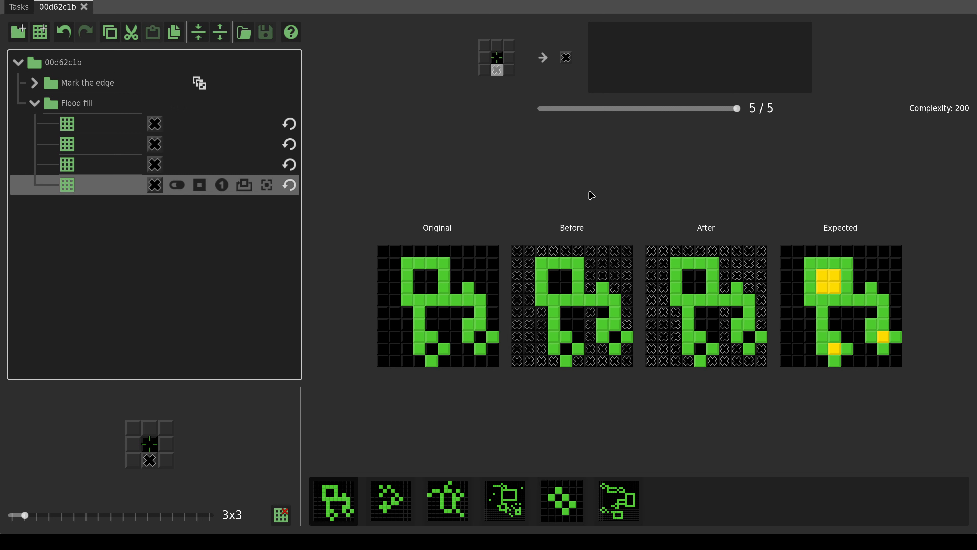
left_click(154, 103)
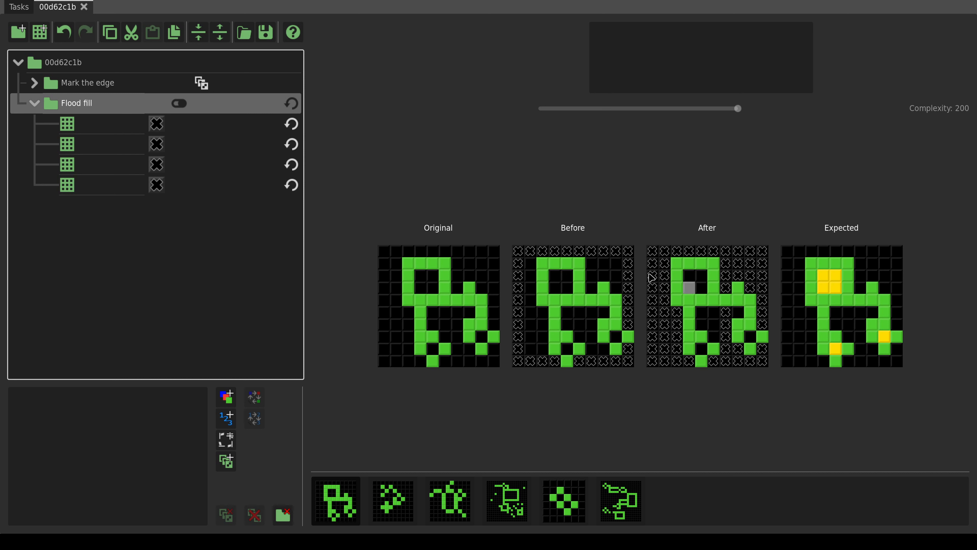
Turn off repetition on the four Flood fill rules, turn it on for the Flood fill folder instead, and collapse the folder.
left_click(291, 124)
left_click(291, 144)
left_click(291, 165)
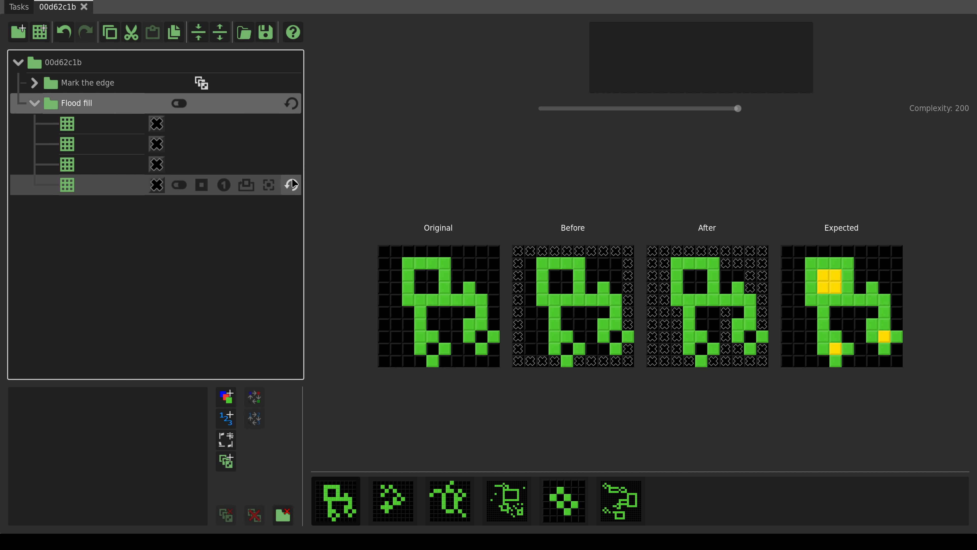
left_click(291, 185)
left_click(291, 103)
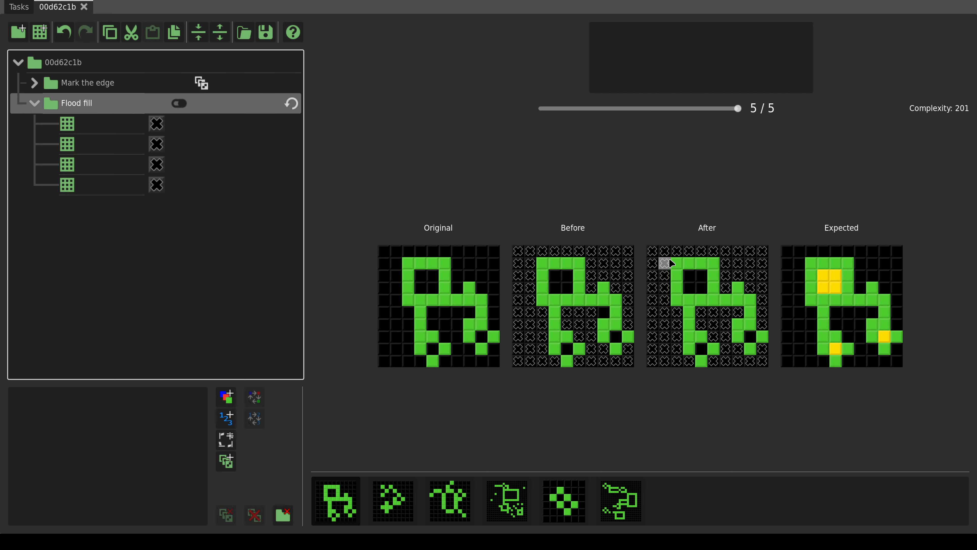
left_click(34, 104)
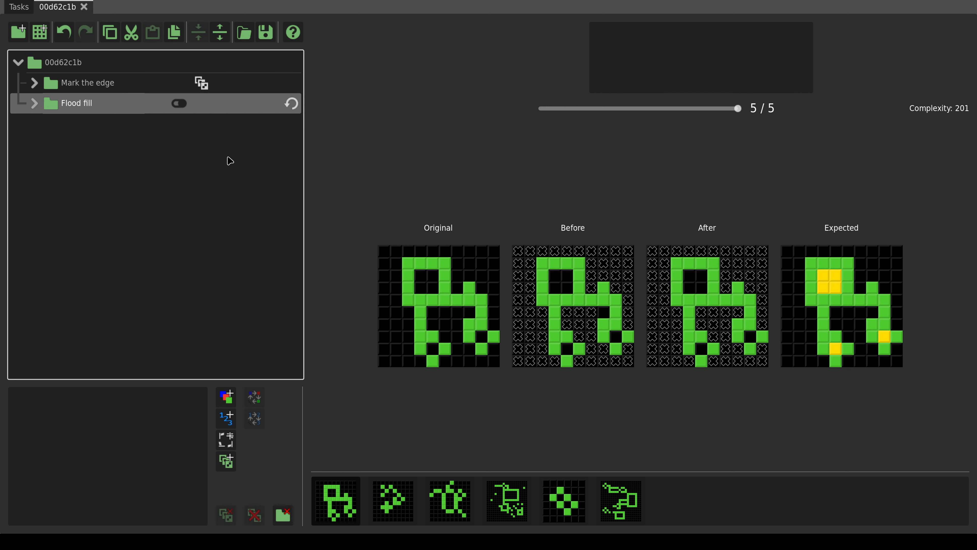
Add a new folder below Flood fill and name it Mark the green.
left_click(18, 32)
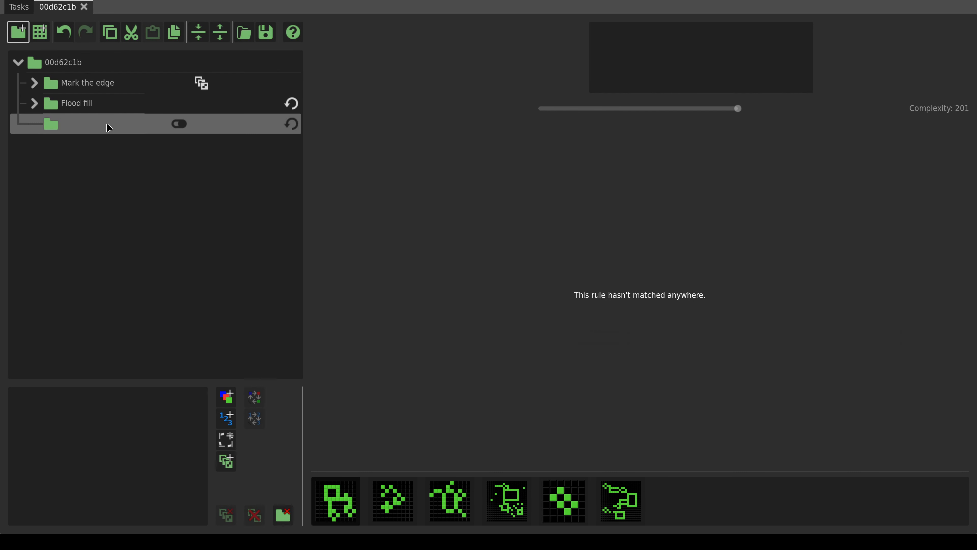
left_click(108, 126)
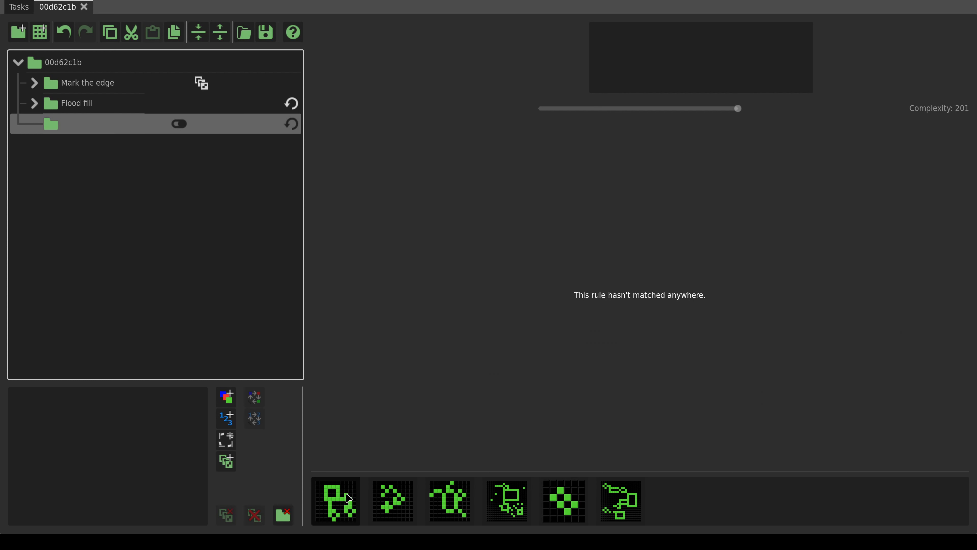
left_click(141, 131)
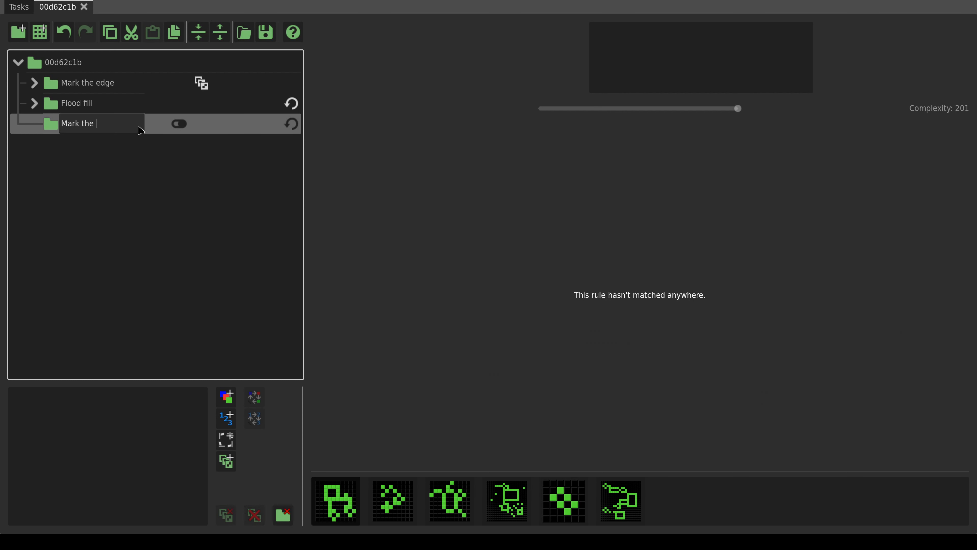
key("Return")
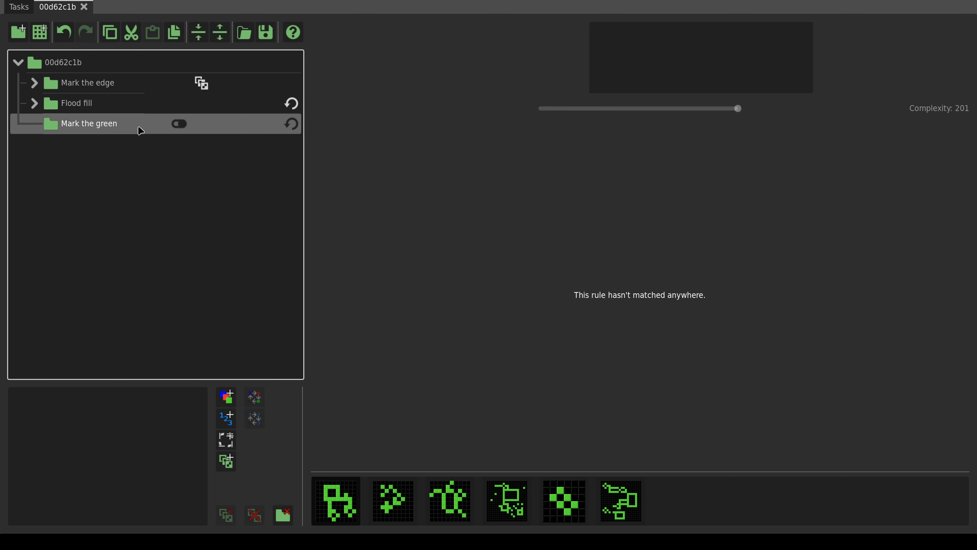
Add a 1x1 rule to the Mark the green folder that matches green cells and outputs a black X, then collapse the folder.
left_click(40, 32)
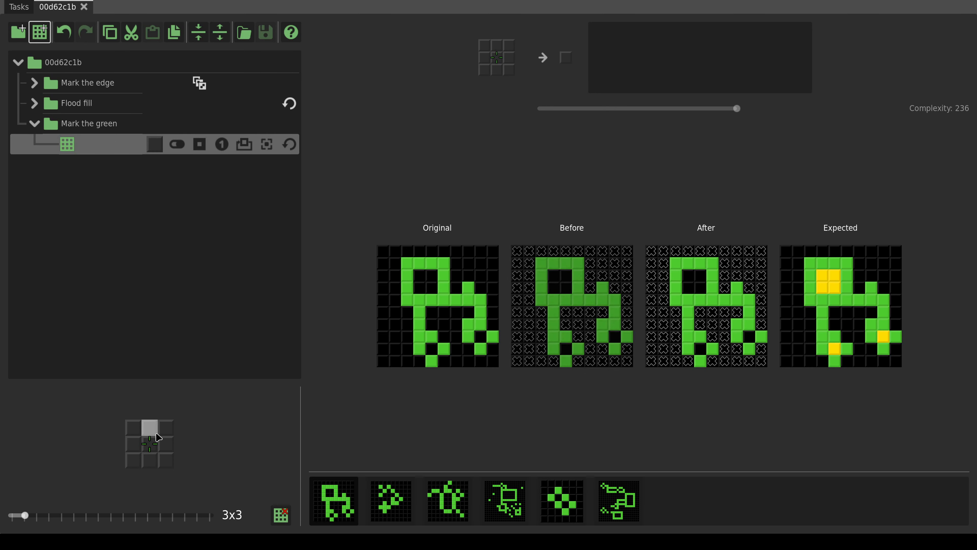
left_click(12, 515)
left_click(150, 444)
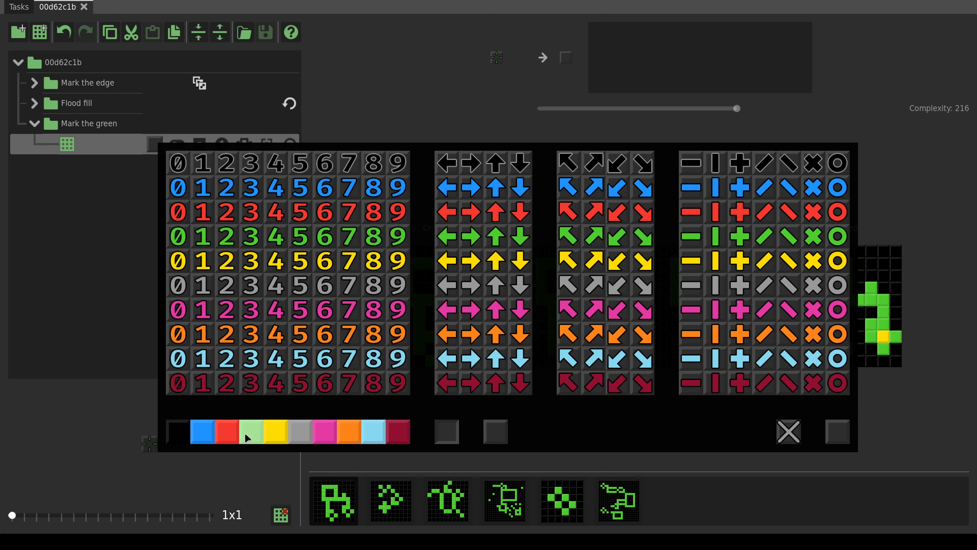
left_click(248, 437)
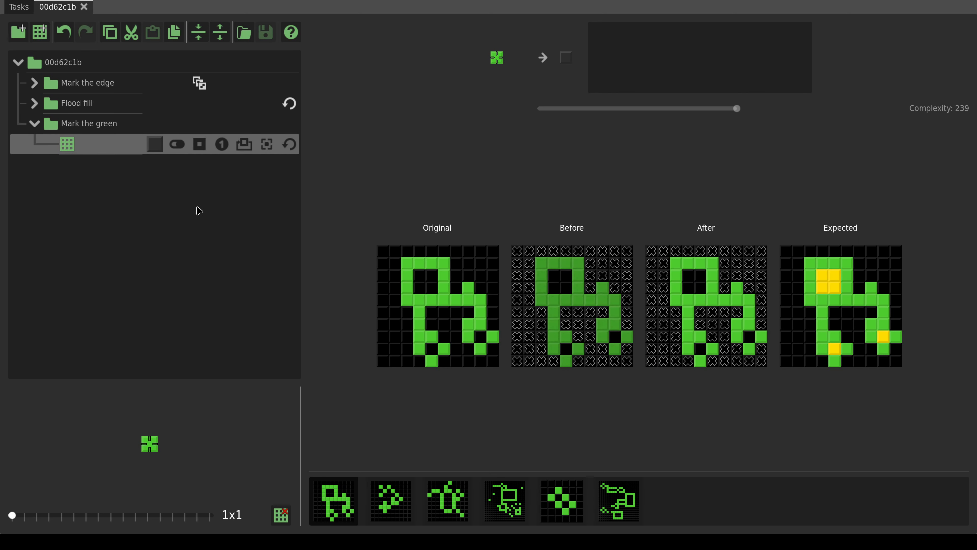
left_click(154, 144)
left_click(817, 38)
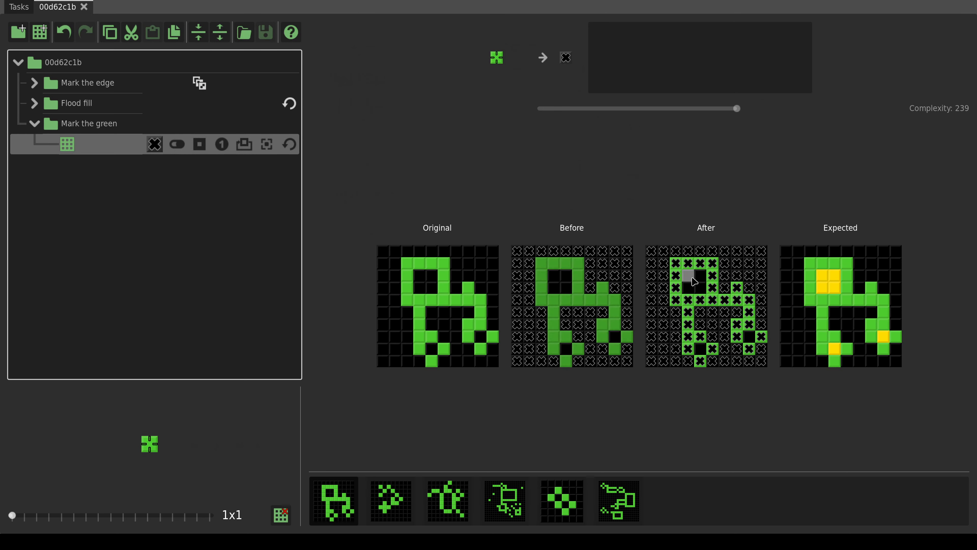
left_click(34, 123)
Add a 1x1 rule at the end of the root folder with an inverted black X match and yellow output.
left_click(60, 63)
left_click(39, 32)
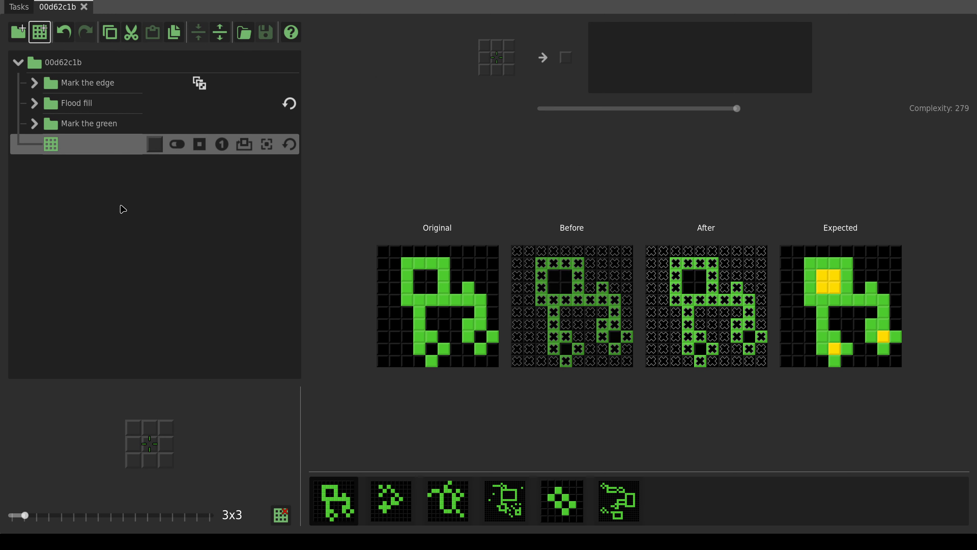
left_click_drag(23, 515, 13, 516)
left_click(149, 444)
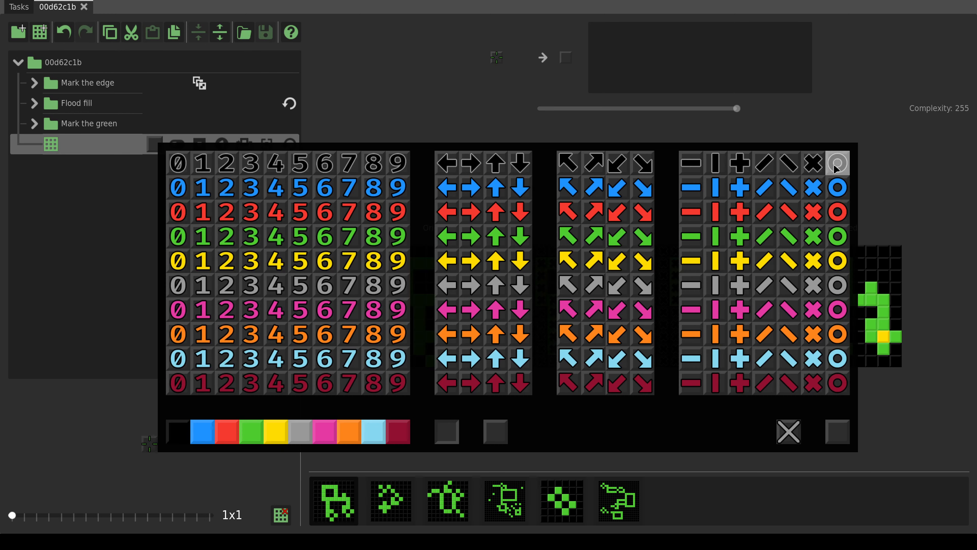
left_click(820, 170)
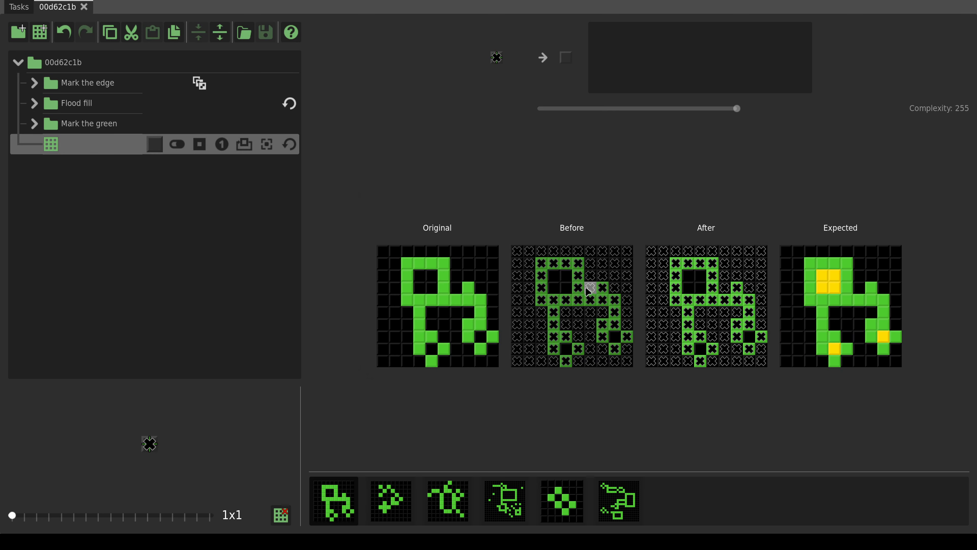
left_click(200, 145)
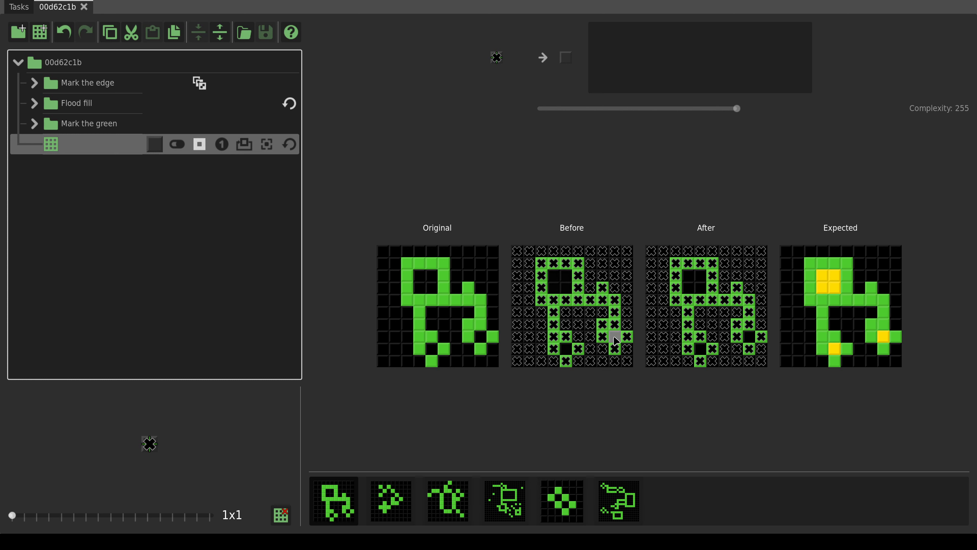
left_click(154, 144)
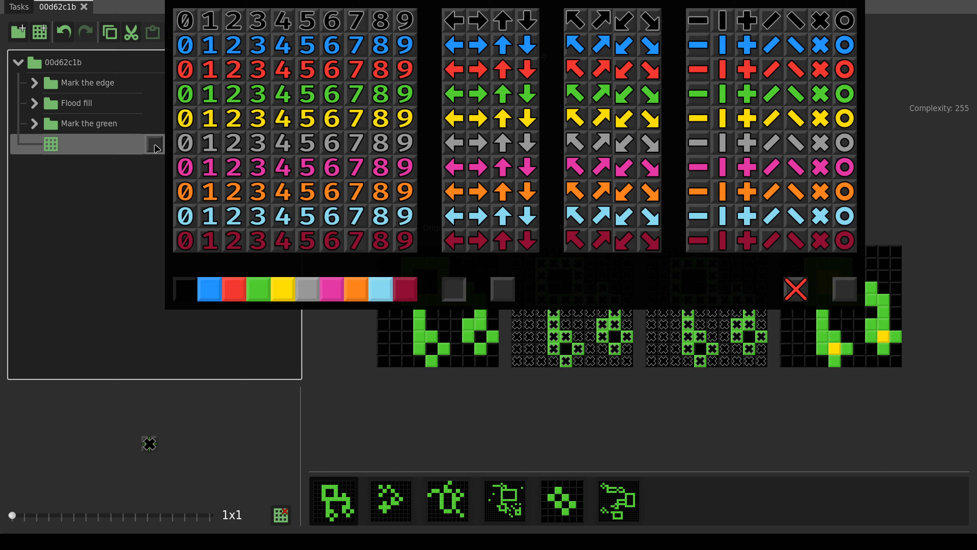
left_click(283, 288)
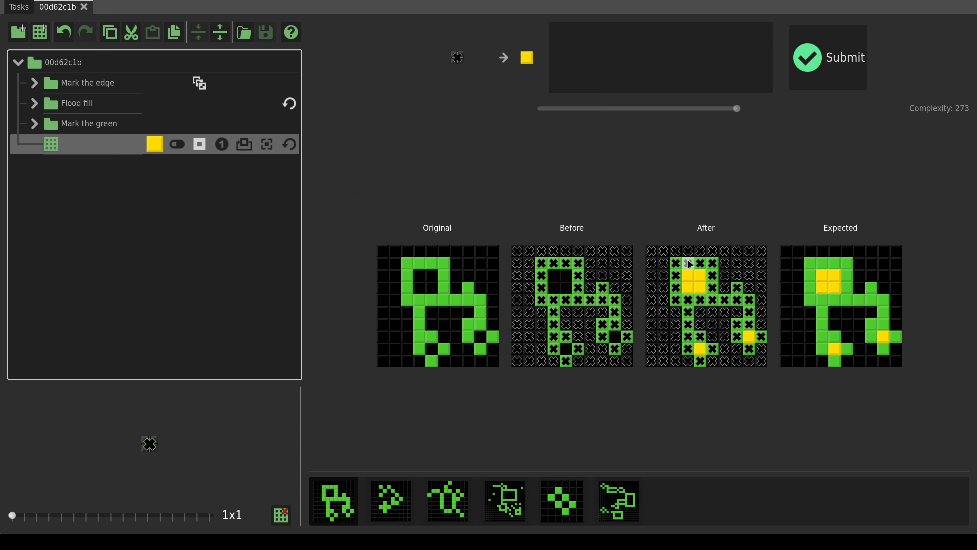
Add a final 1x1 rule with an empty centre condition and the red cross output that clears the marks.
left_click(40, 32)
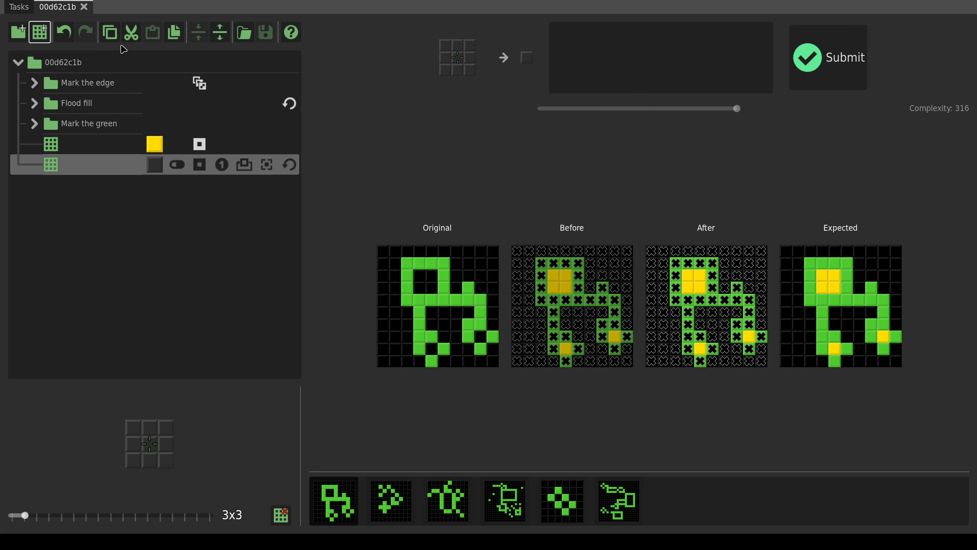
scroll(145, 458, "down", 2)
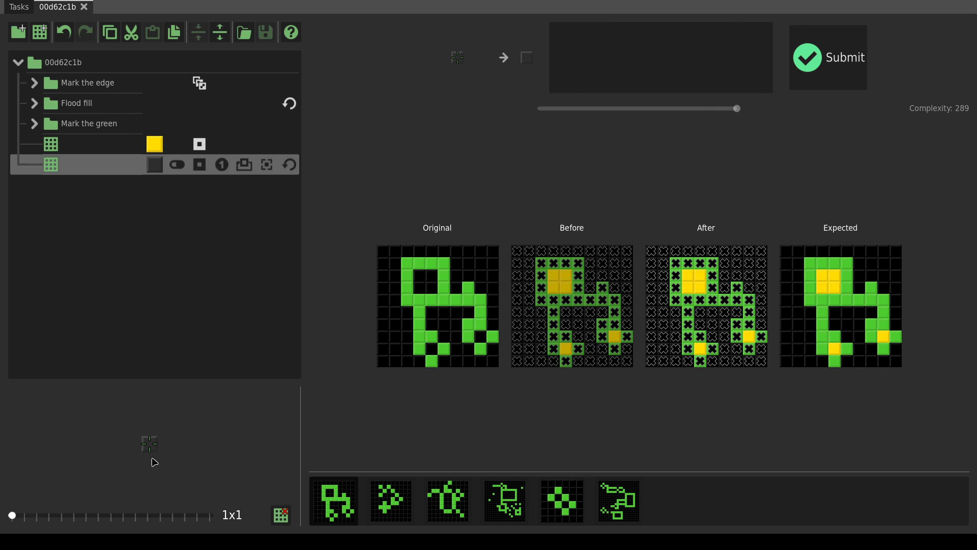
left_click(150, 446)
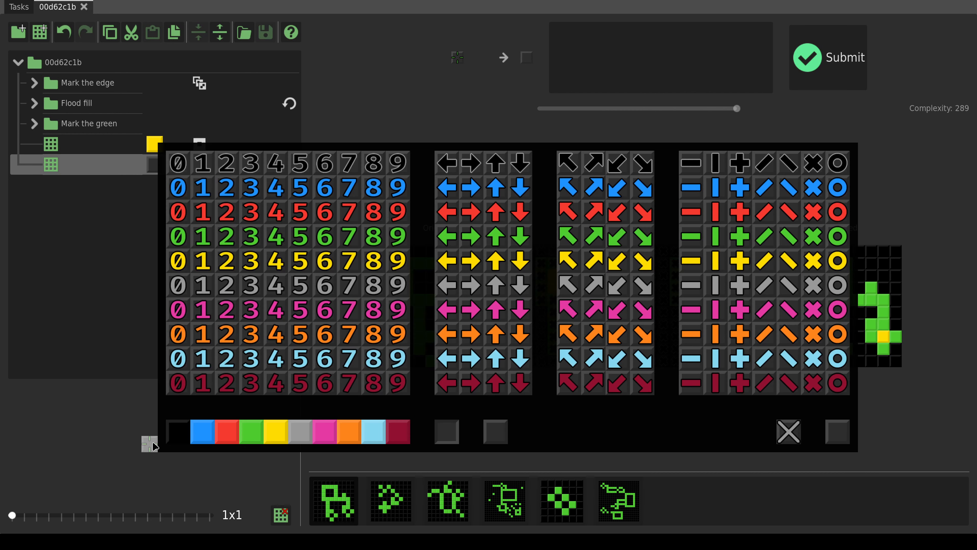
left_click(814, 162)
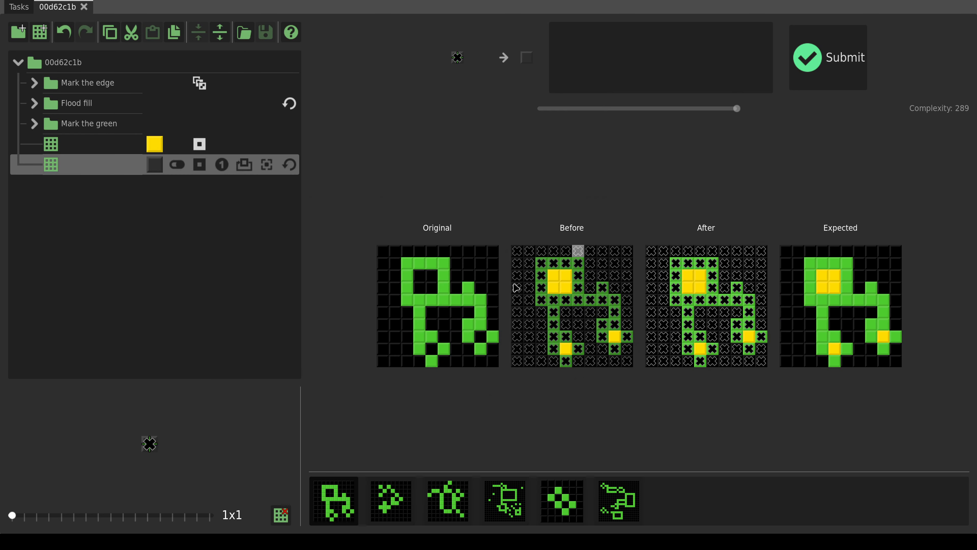
left_click(154, 165)
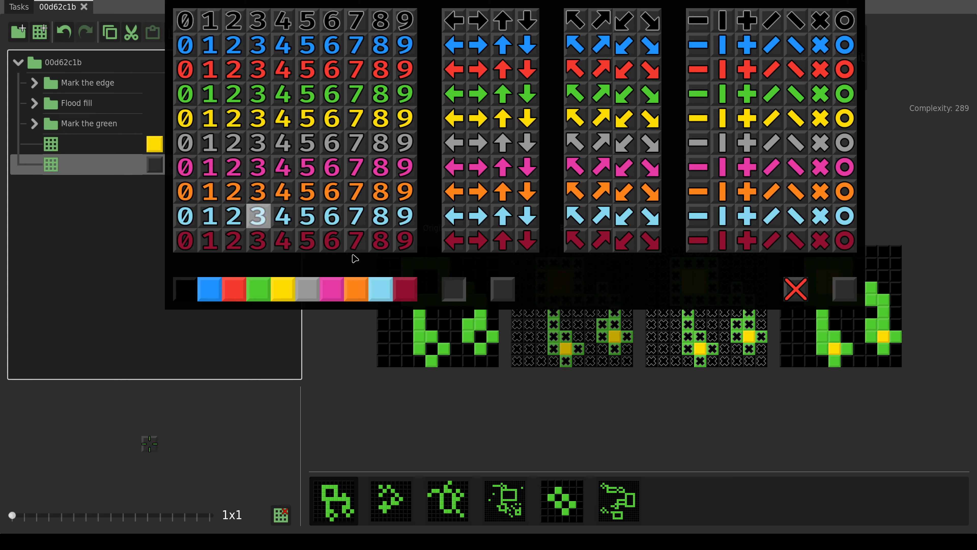
left_click(794, 290)
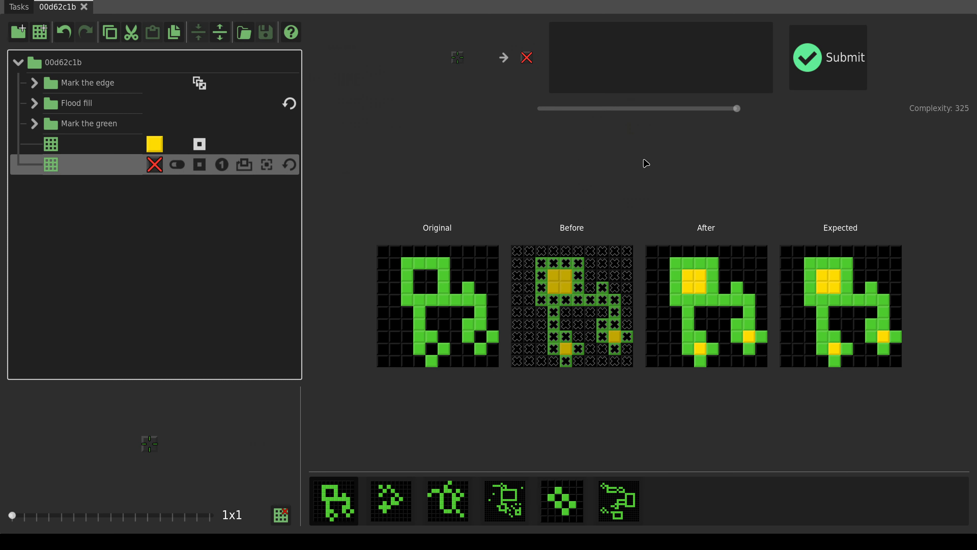
Check the whole program's result from the root folder, submit the solution and return to the task list.
left_click(140, 72)
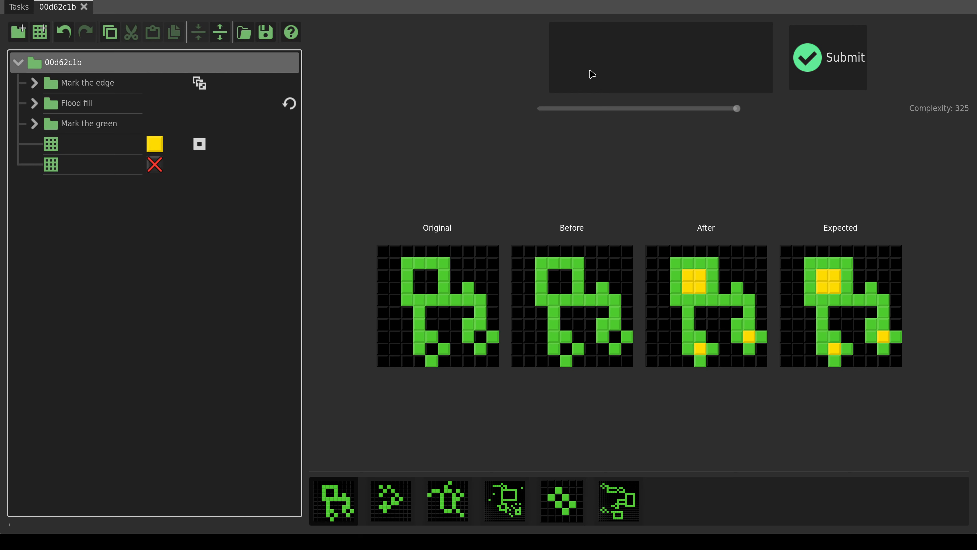
left_click(816, 58)
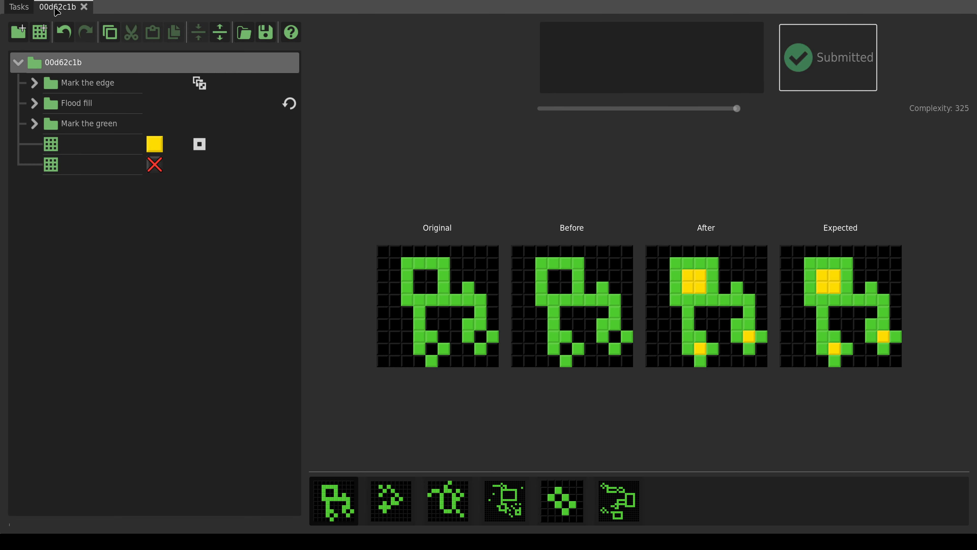
left_click(30, 11)
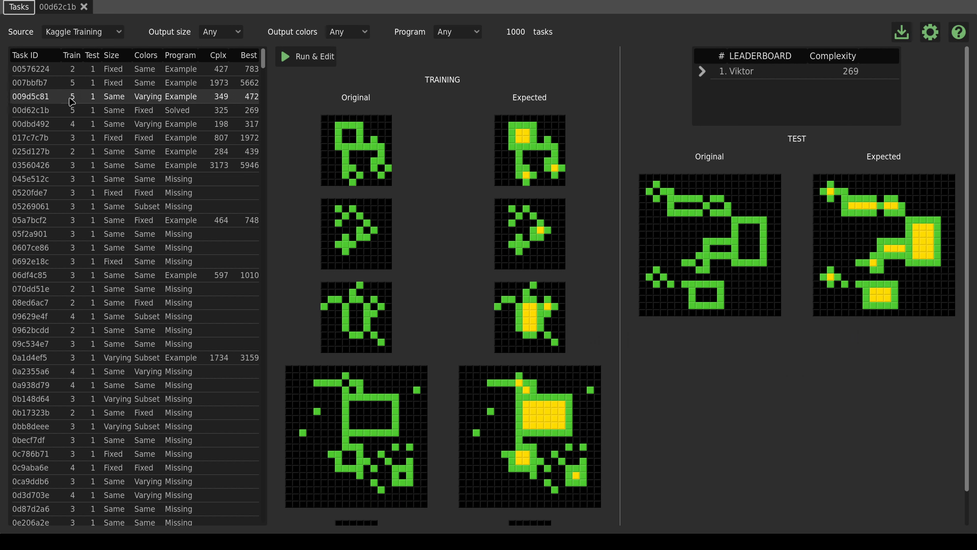
Select task 00d62c1b in the task list and expand its first leaderboard entry to compare the submitted programs' complexities.
left_click(140, 113)
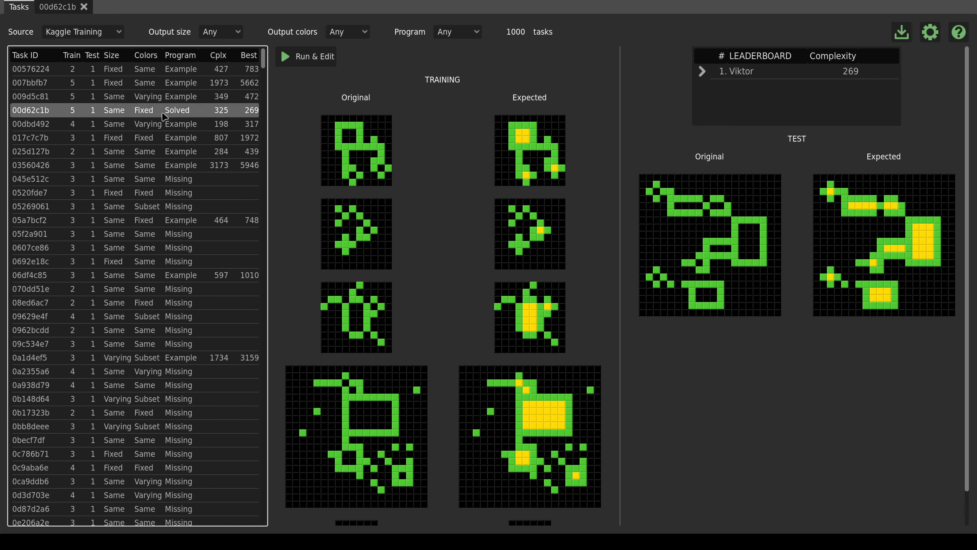
left_click(739, 73)
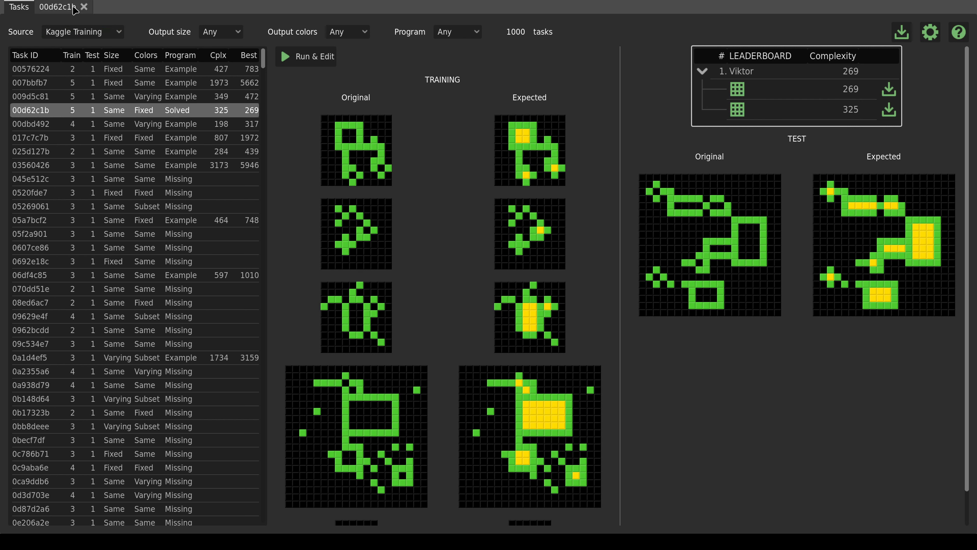
Inspect the Flood fill folder's rules in the 00d62c1b program, collapse the folder again and close the program.
left_click(57, 7)
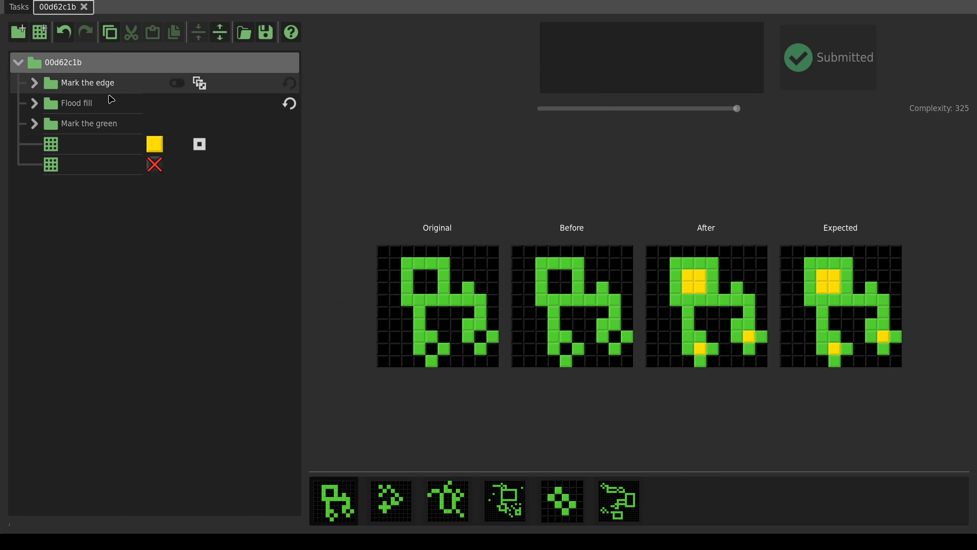
left_click(75, 111)
left_click(35, 106)
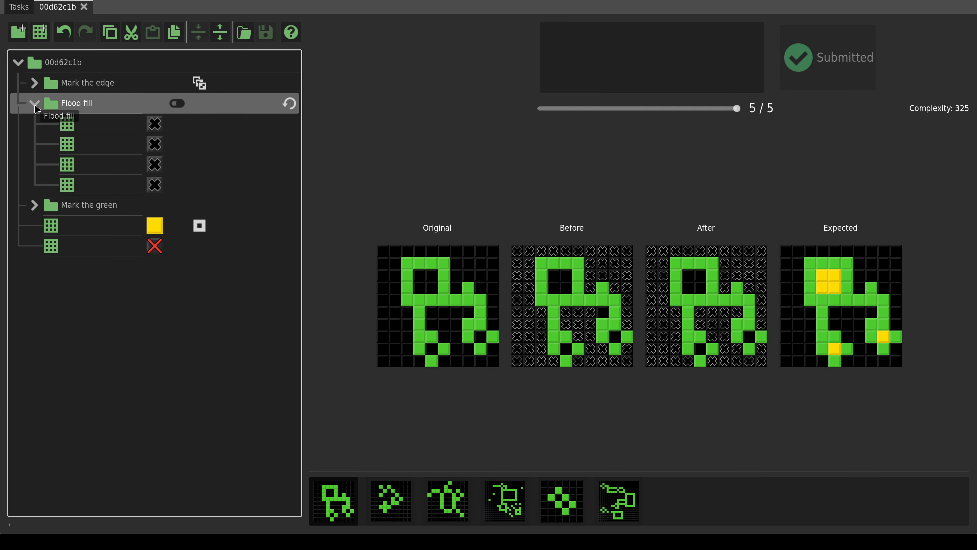
left_click(35, 106)
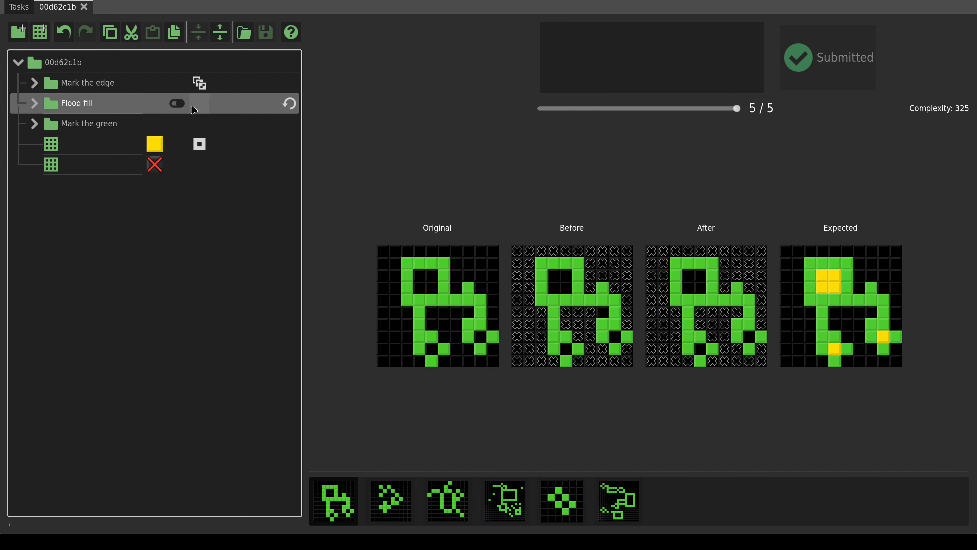
left_click(84, 7)
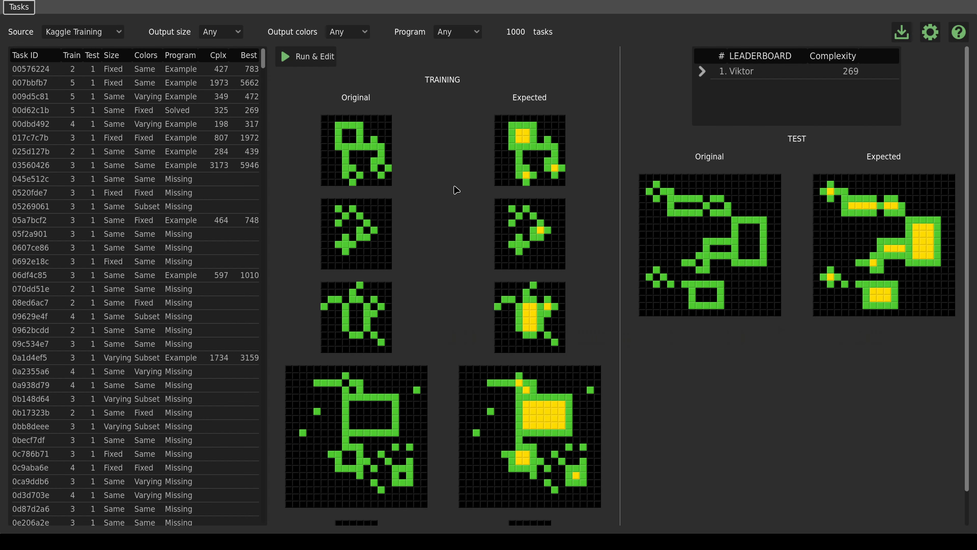